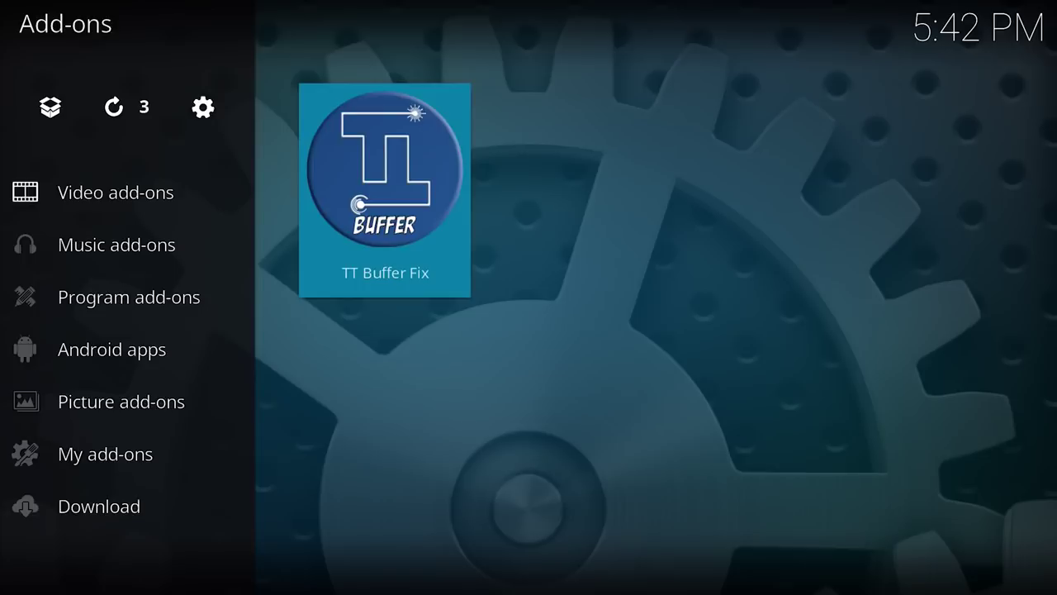
key(Left)
key(Right)
key(Left)
key(Right)
key(Left)
key(Right)
- Leave the add-ons section and open the File manager from the system settings
key(BackSpace)
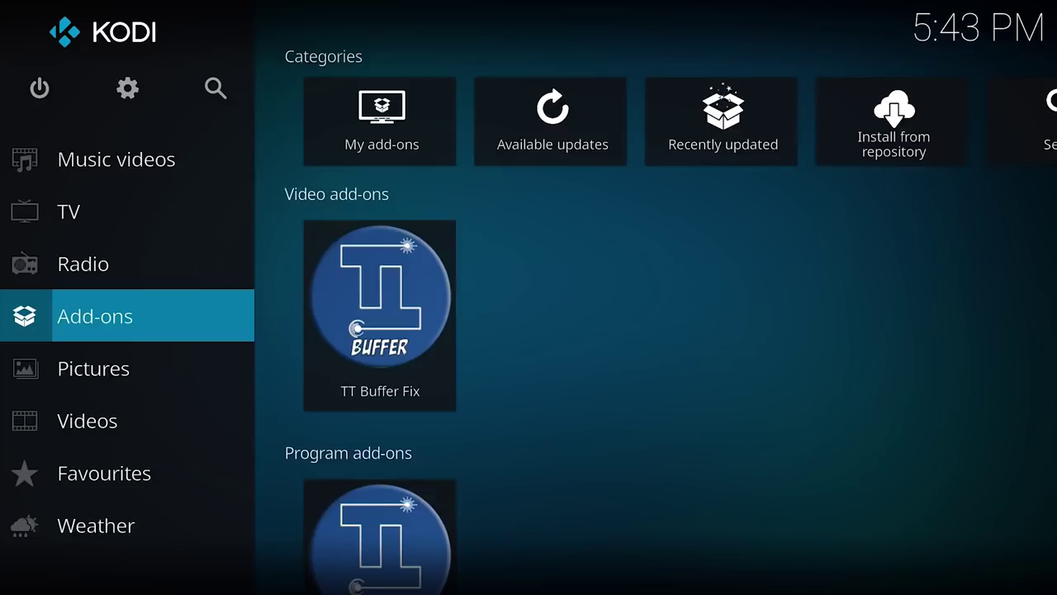
key(Up)
key(Up)
key(Up)
key(Up)
key(Up)
key(Up)
key(Up)
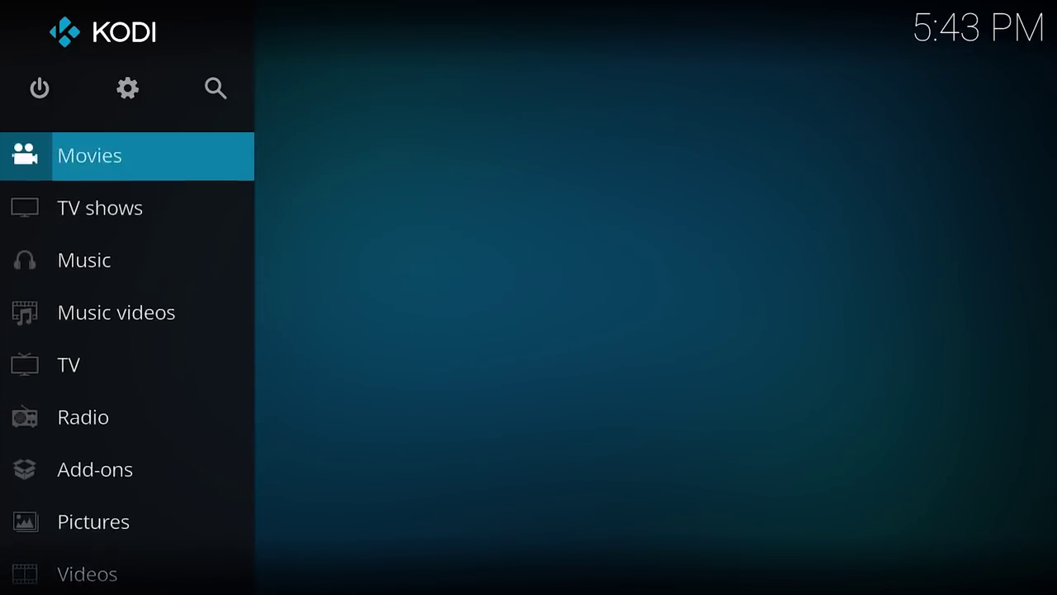
key(Right)
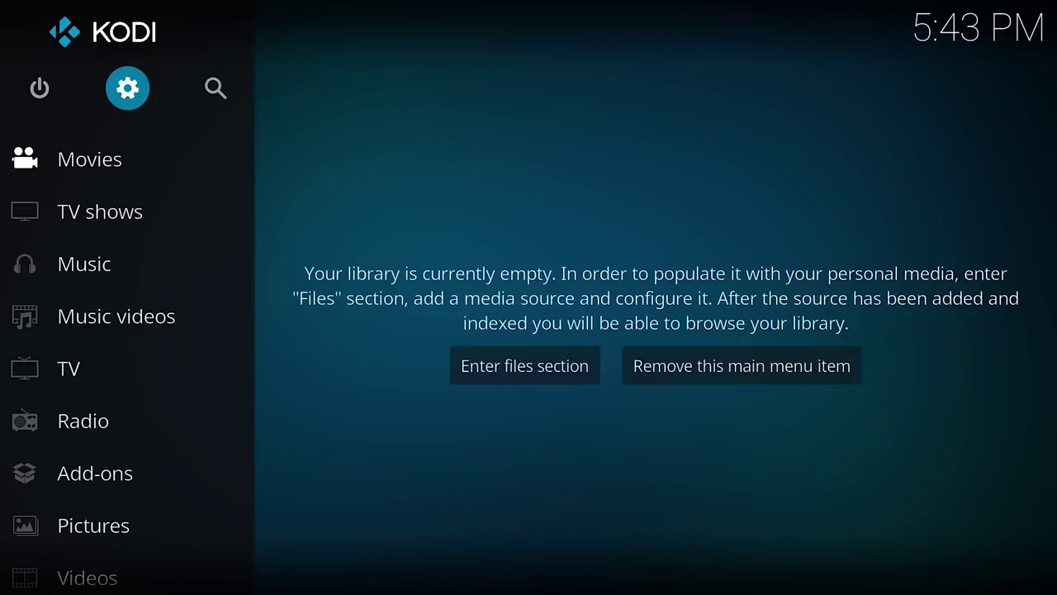
key(Return)
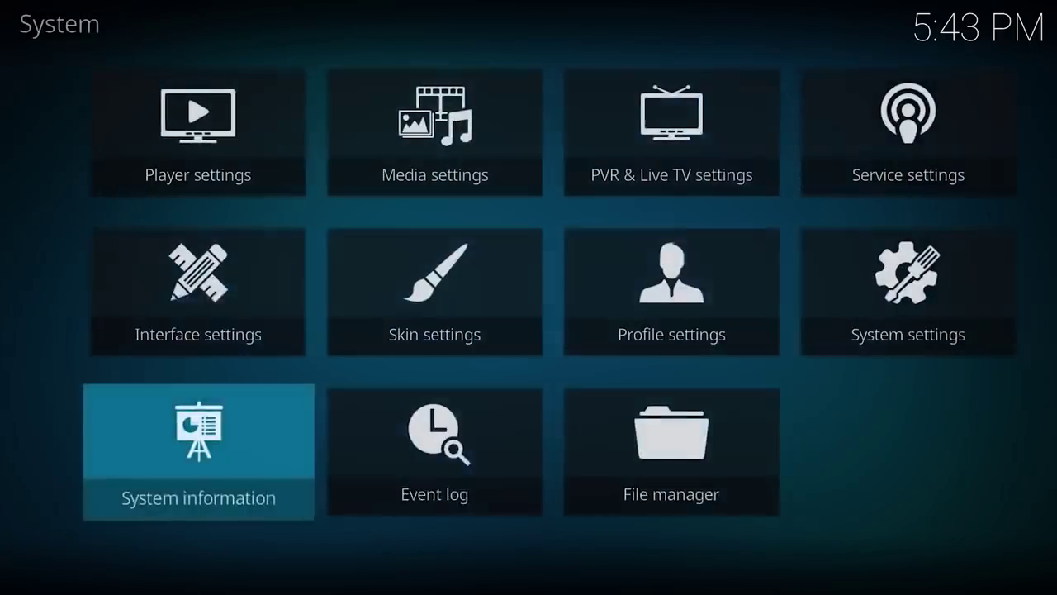
key(Right)
key(Right)
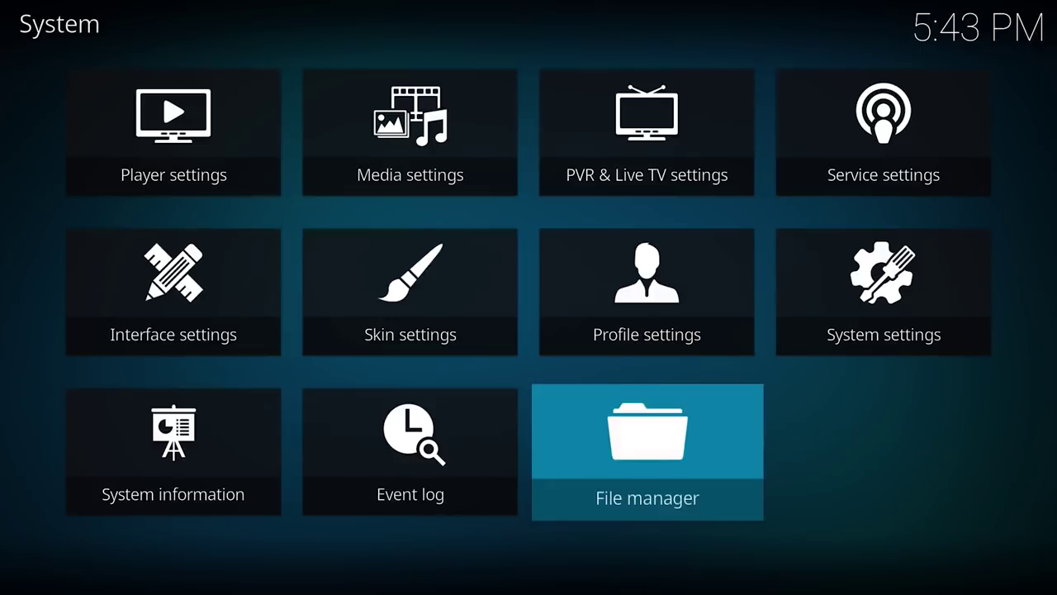
key(Return)
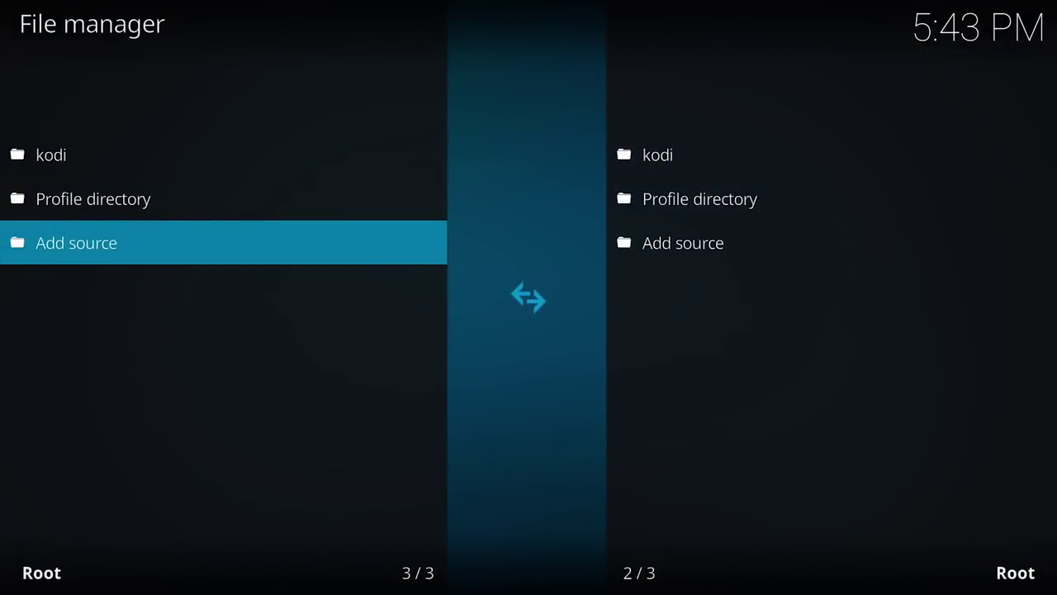
key(Return)
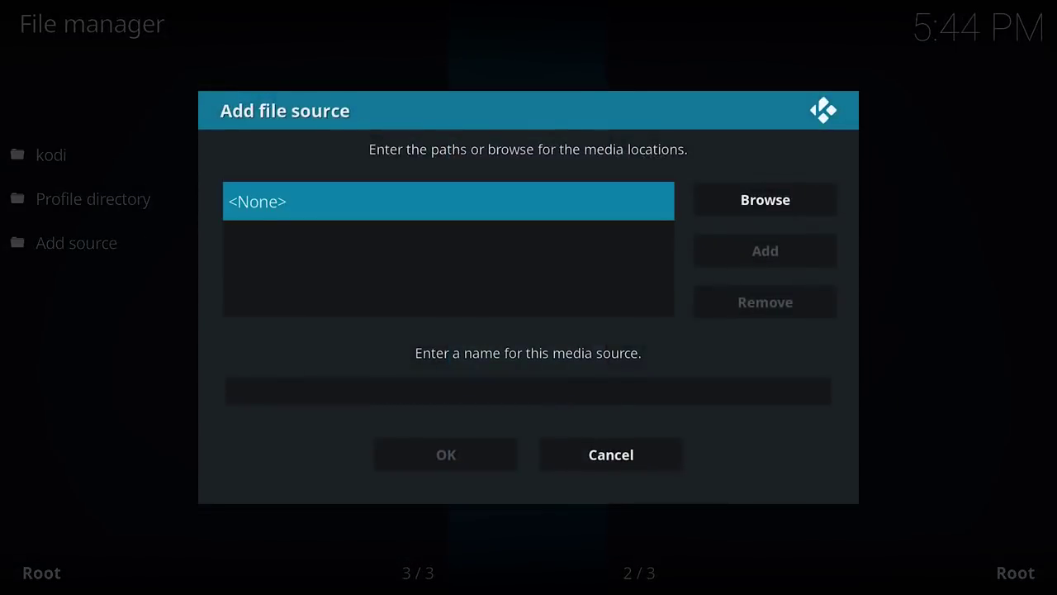
key(Return)
text(http://toptutorialsrepo.co.uk/kodi)
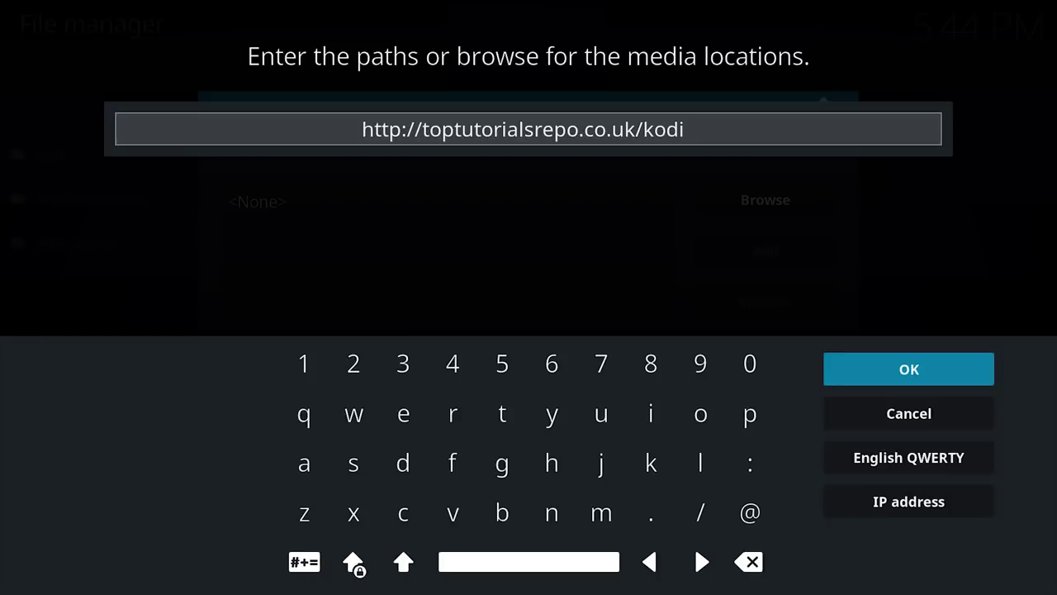
key(Return)
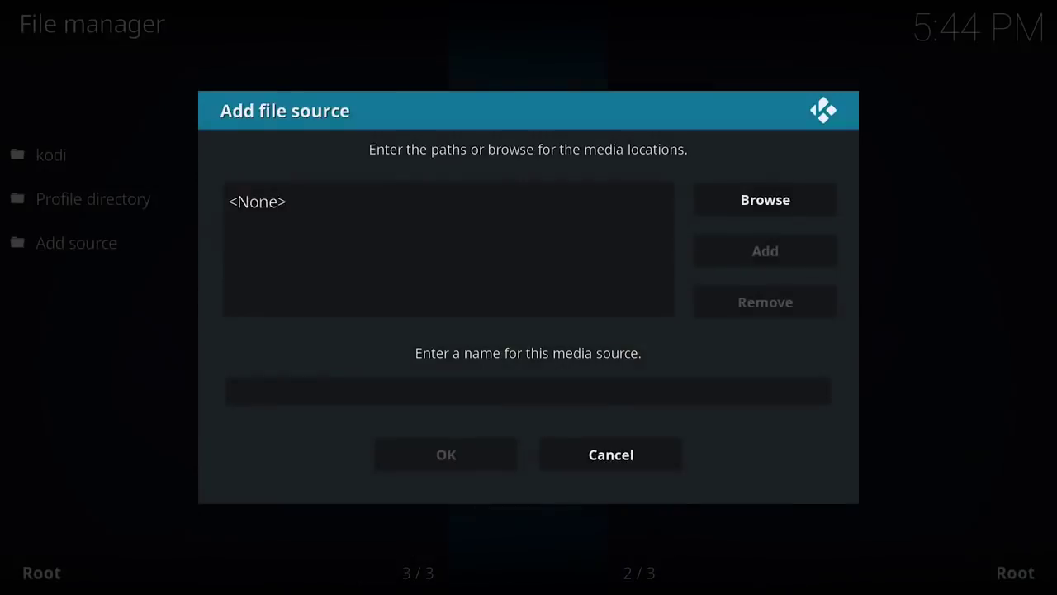
- Name the new media source Top Tutorials Repo and save it
key(Down)
key(BackSpace)
key(BackSpace)
key(BackSpace)
key(BackSpace)
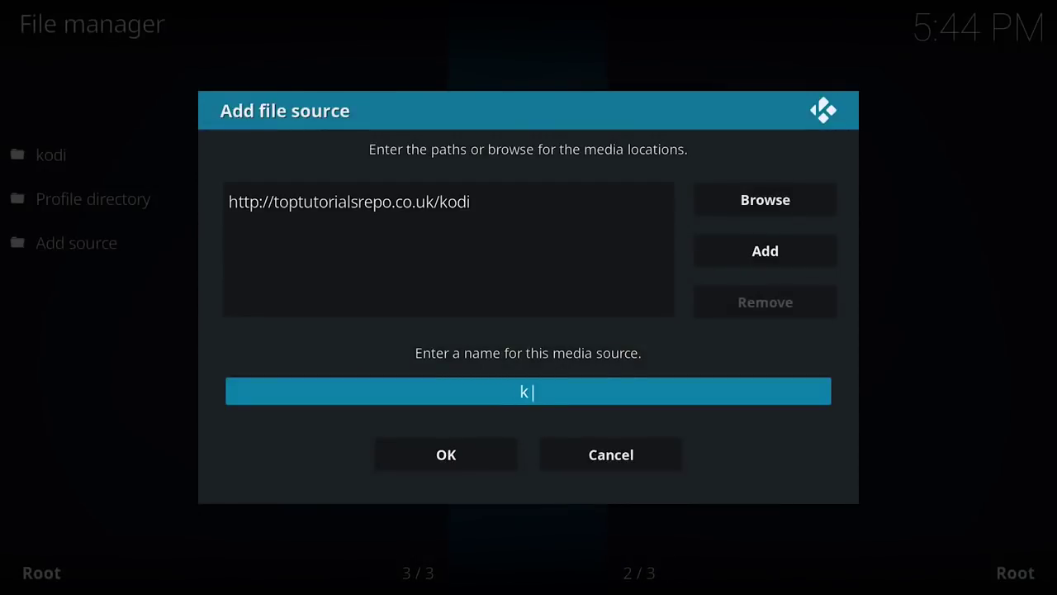
text(Top Tutorials Repo)
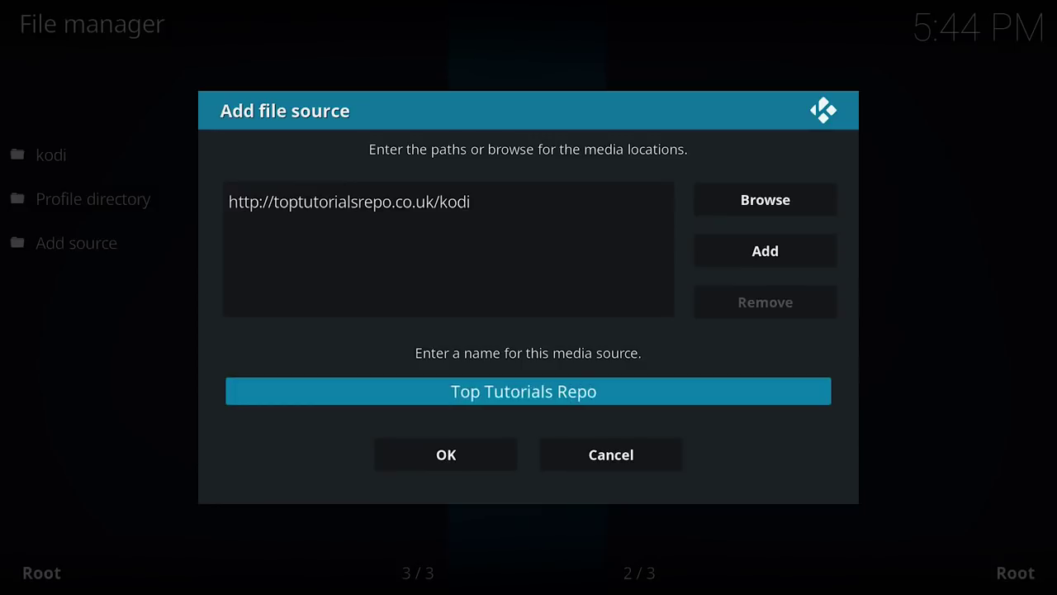
key(Down)
key(Left)
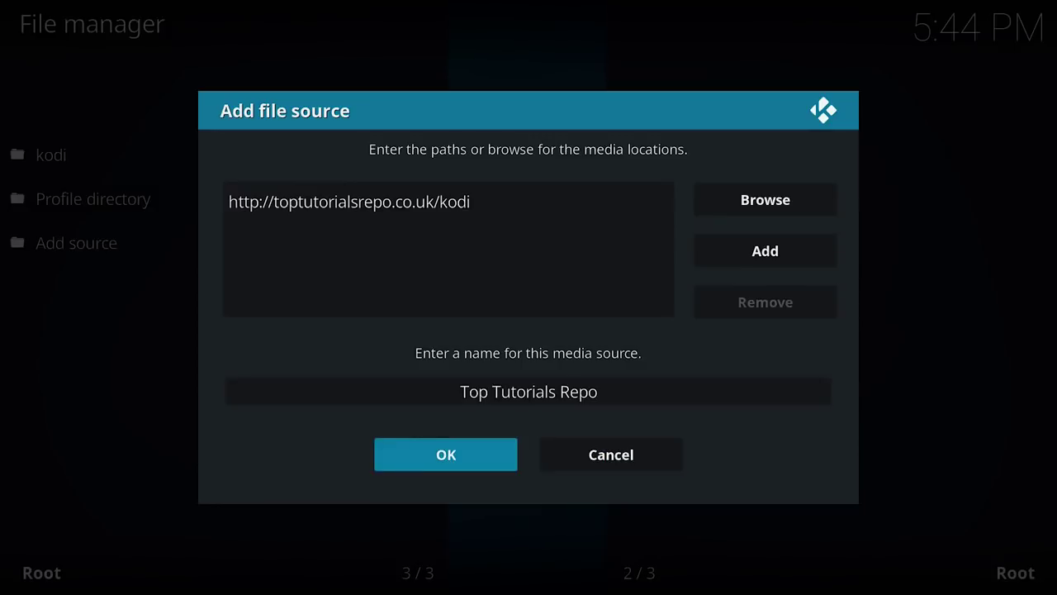
key(Return)
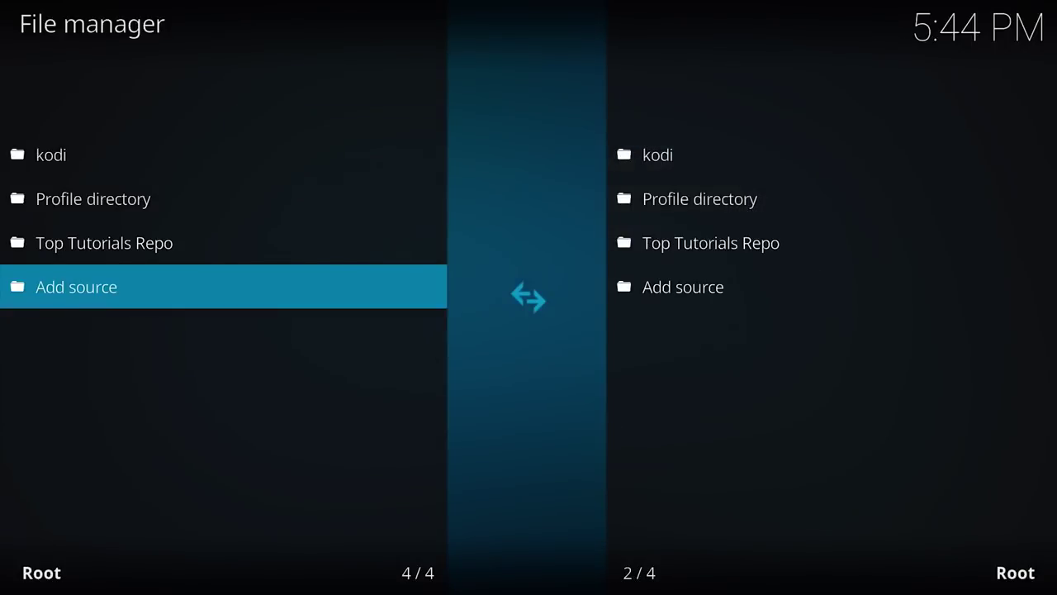
- Leave the File manager, return to the home screen and open the Add-ons section
key(Escape)
key(Escape)
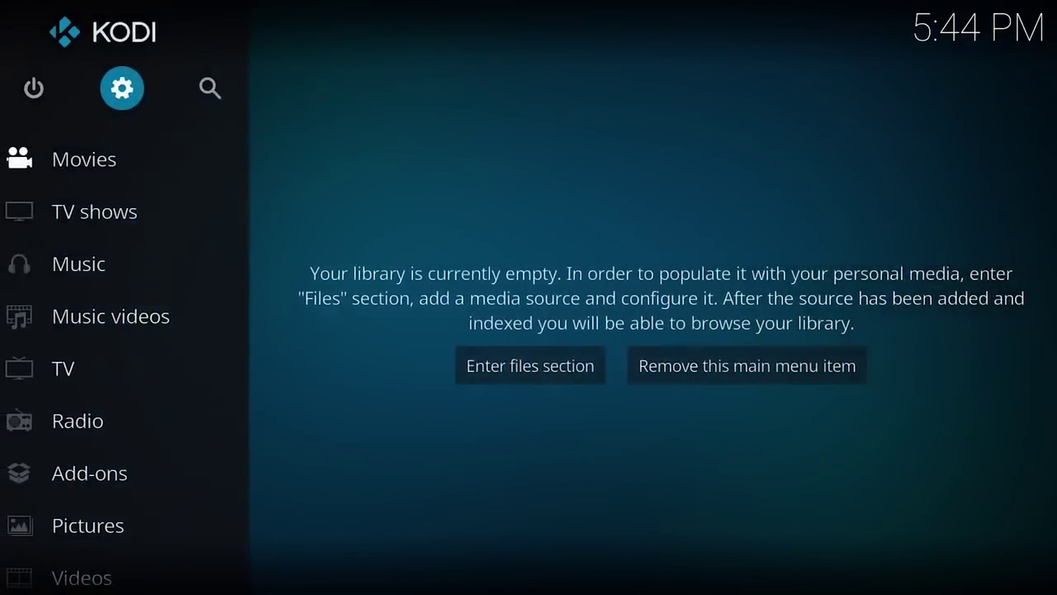
key(Down)
key(Down)
key(Down)
key(Down)
key(Down)
key(Down)
key(Down)
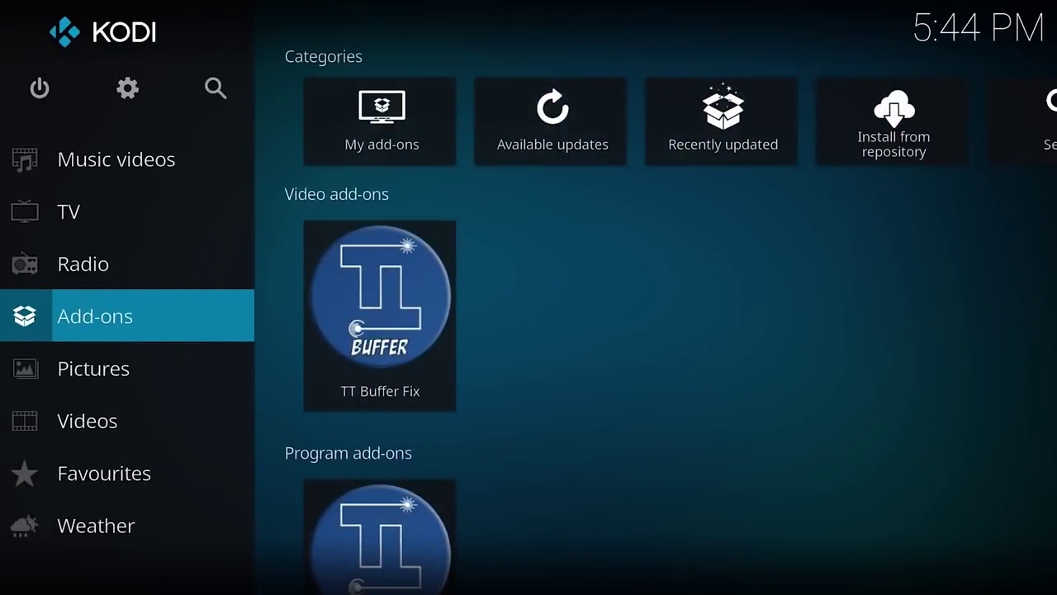
key(Return)
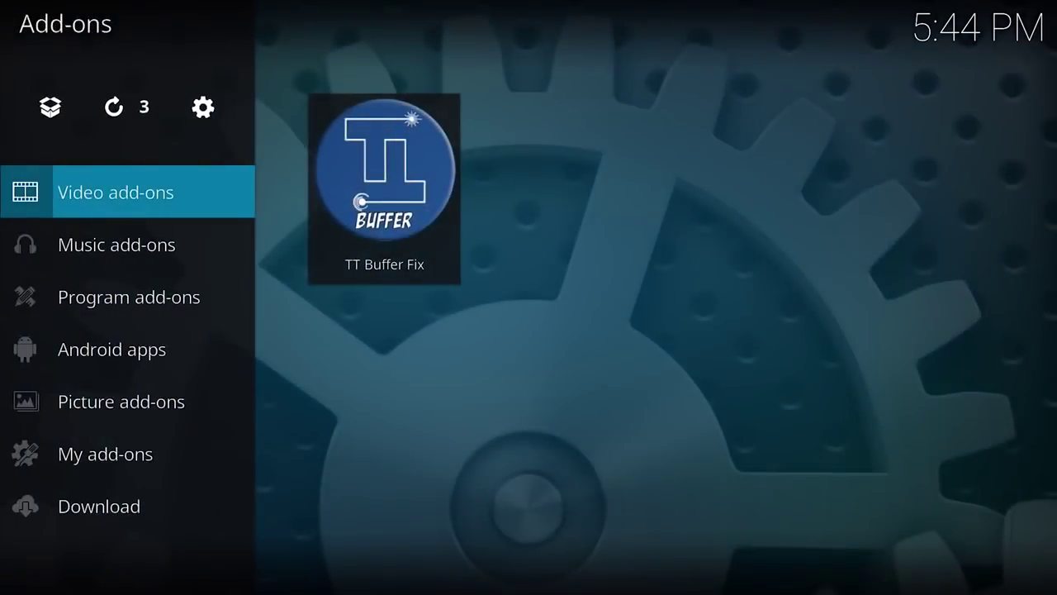
- Start an installation from a zip file in the add-on browser and open the Top Tutorials Repo source
key(Up)
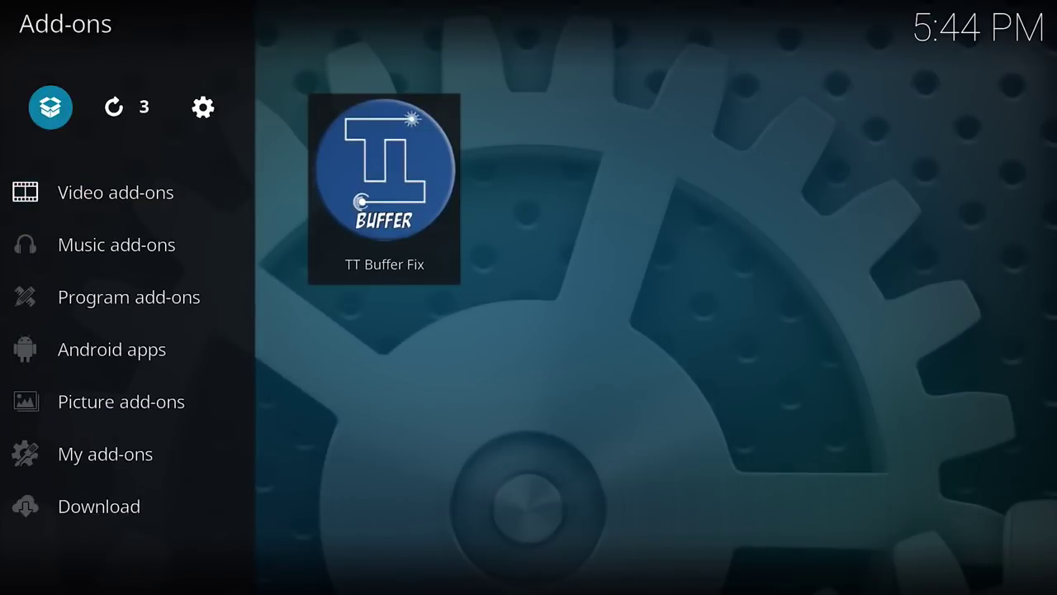
key(Return)
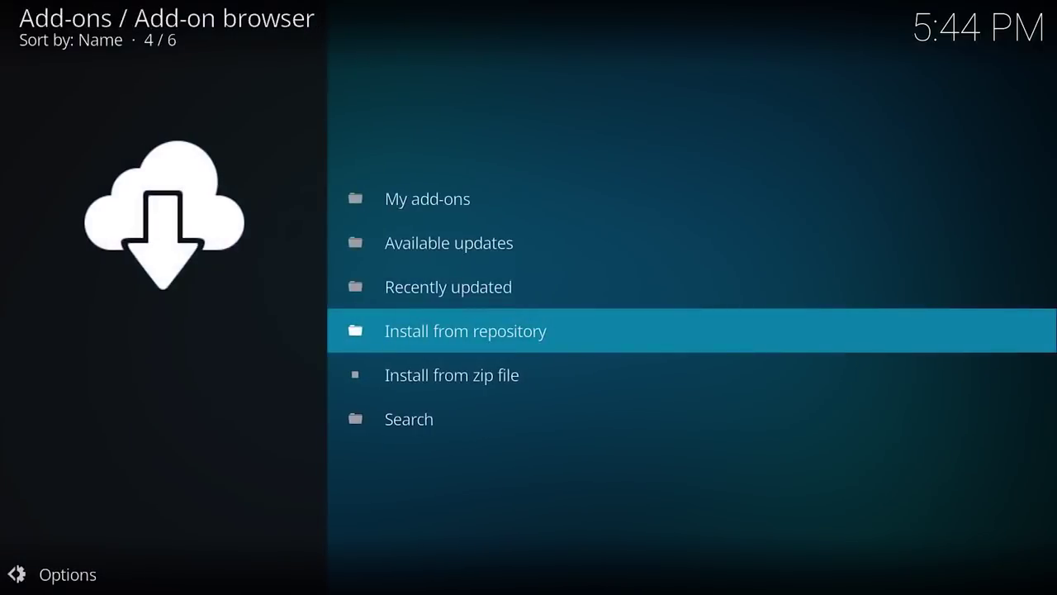
key(Down)
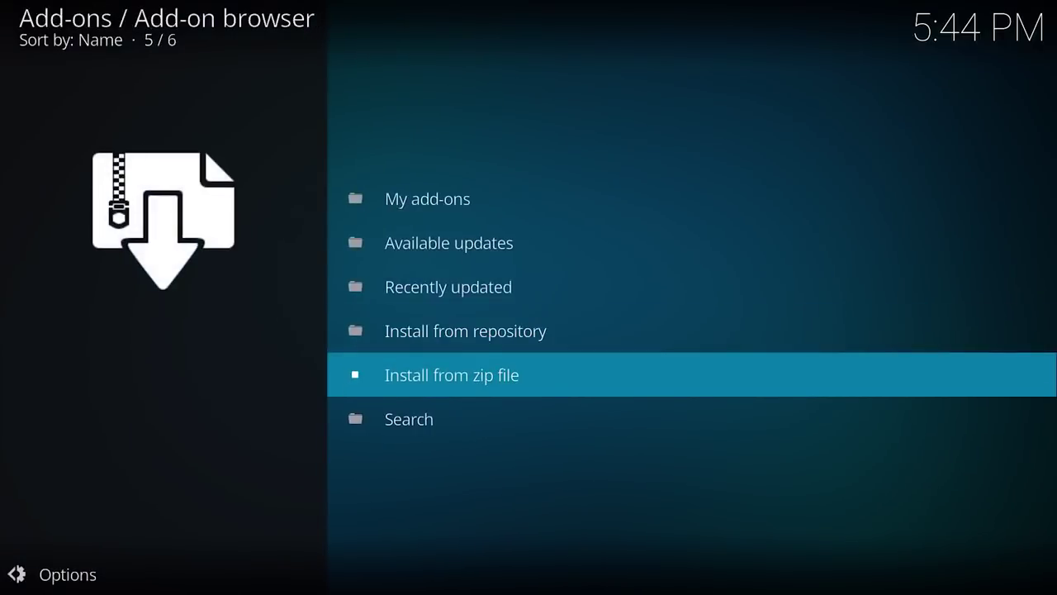
key(Return)
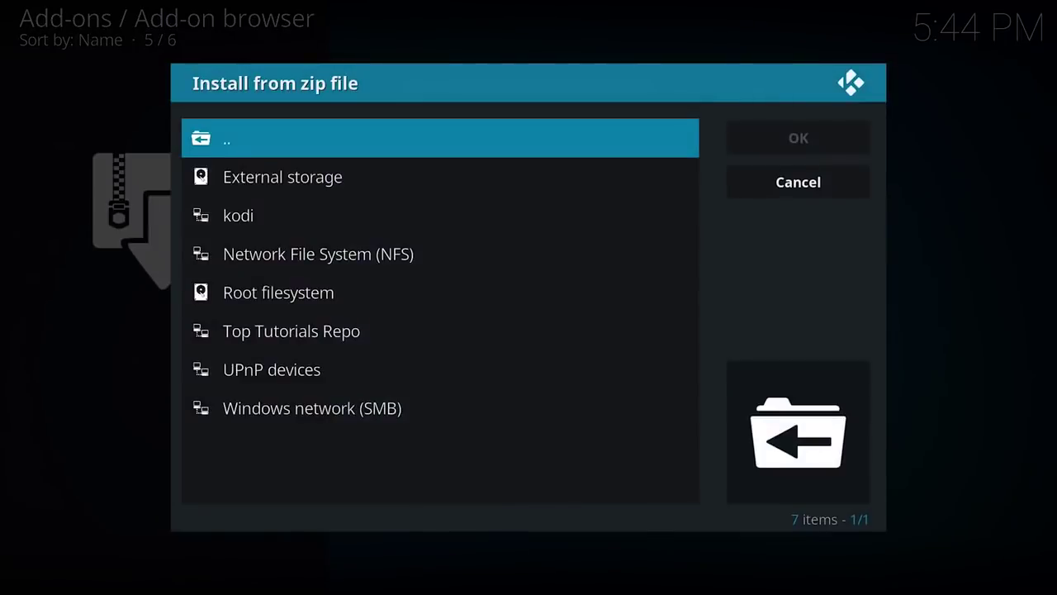
key(Down)
key(Down)
key(Down)
key(Down)
key(Down)
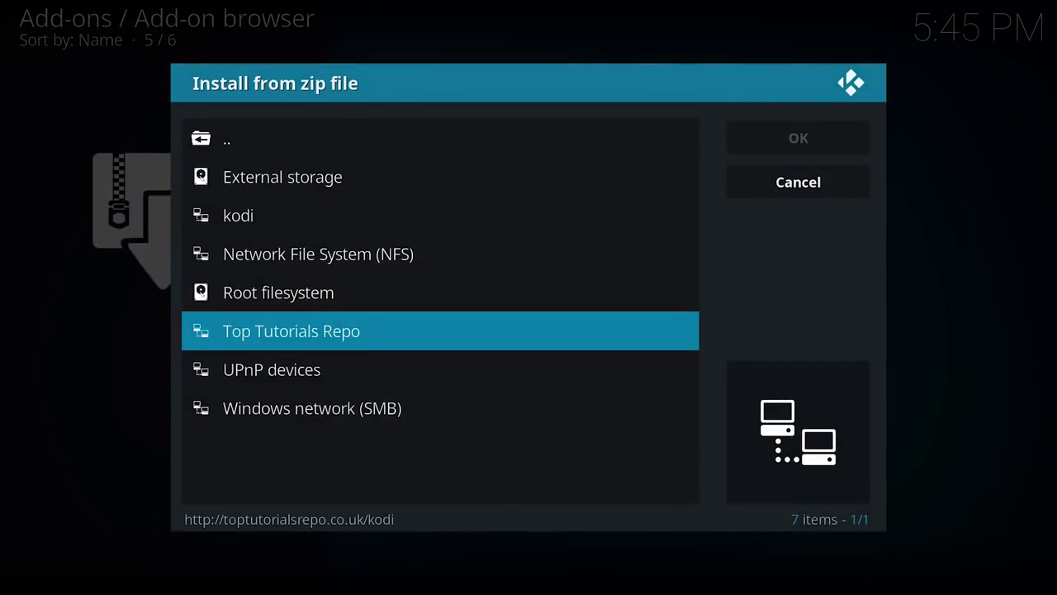
key(Return)
- Install Kodi17BufferingFix.zip from the Maintenance folder
key(Down)
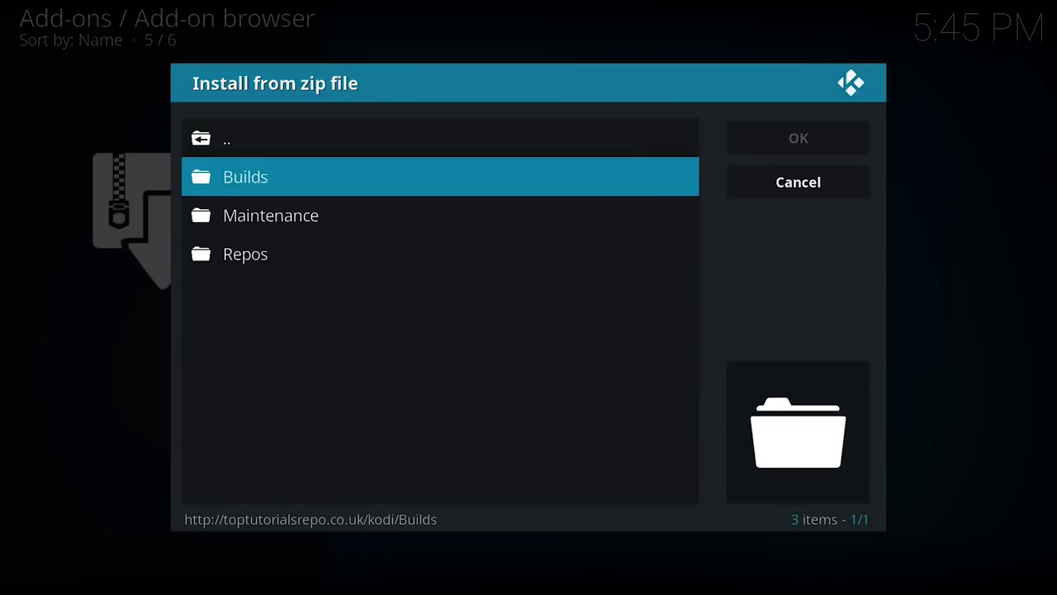
key(Down)
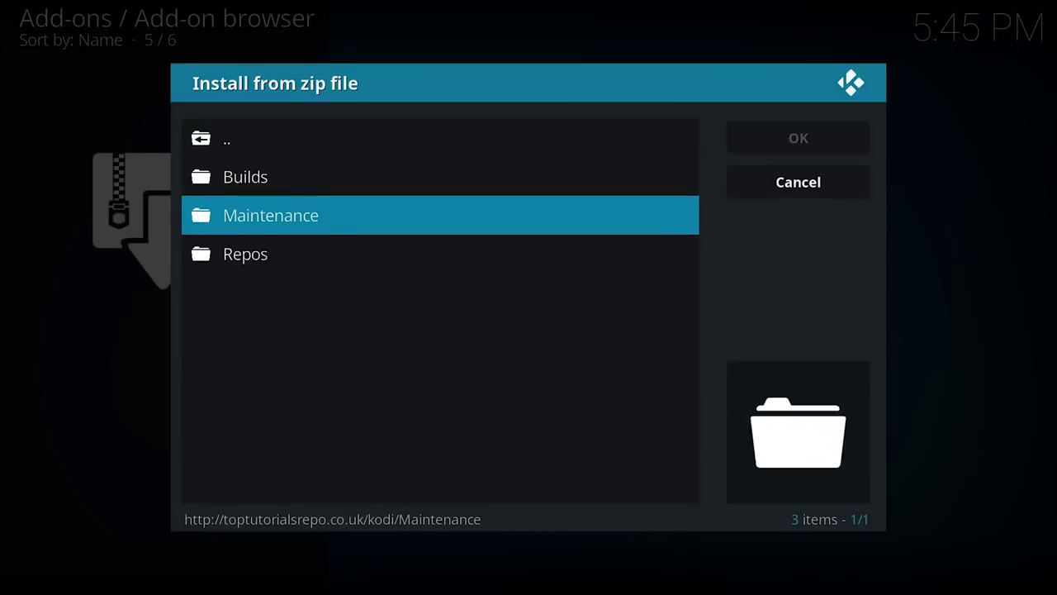
key(Return)
key(Down)
key(Down)
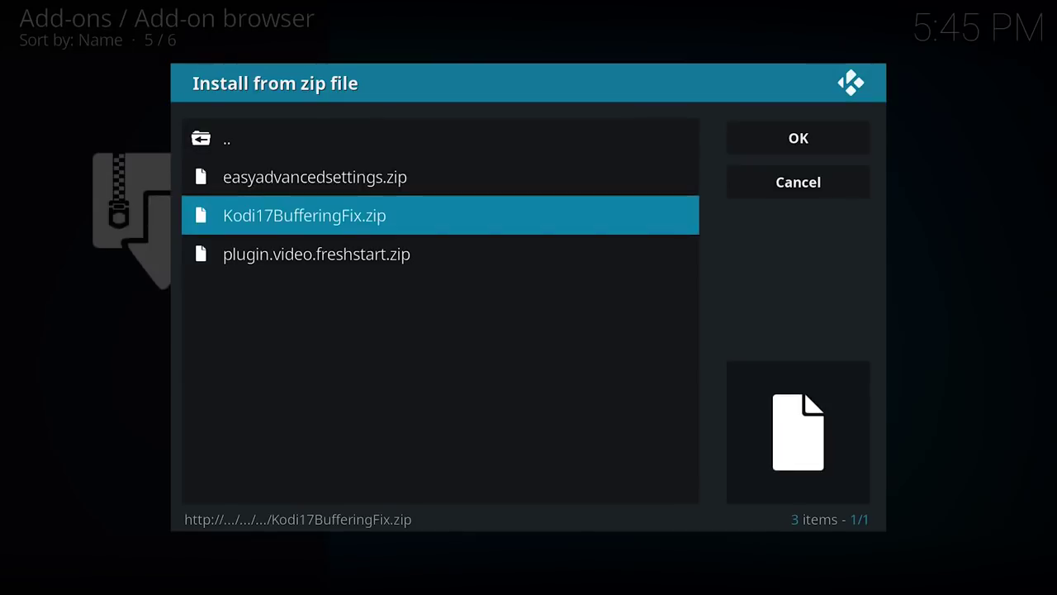
key(Return)
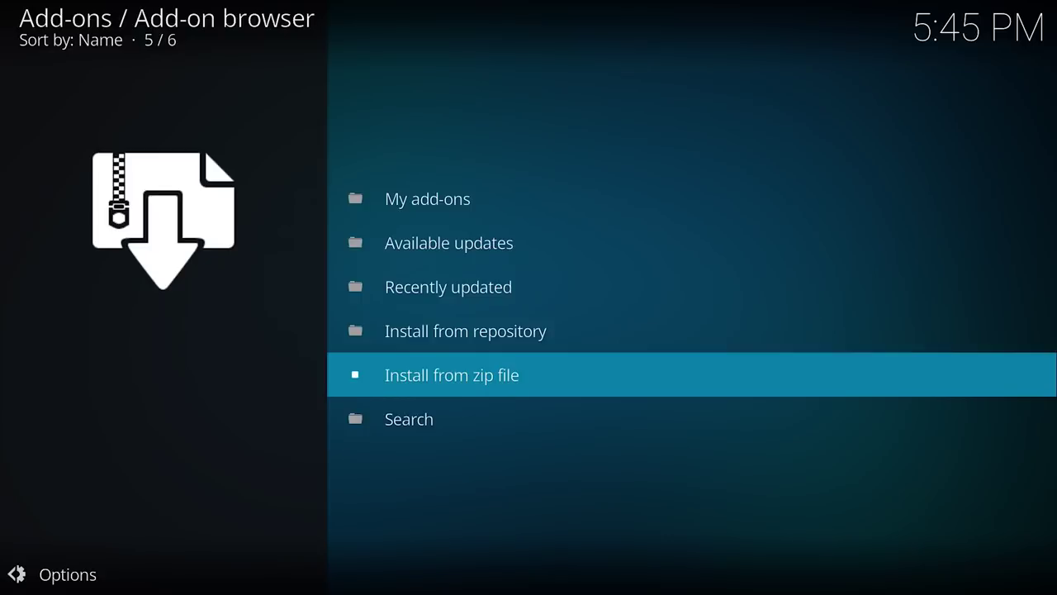
- Return to the video add-ons and open TT Buffer Fix
key(BackSpace)
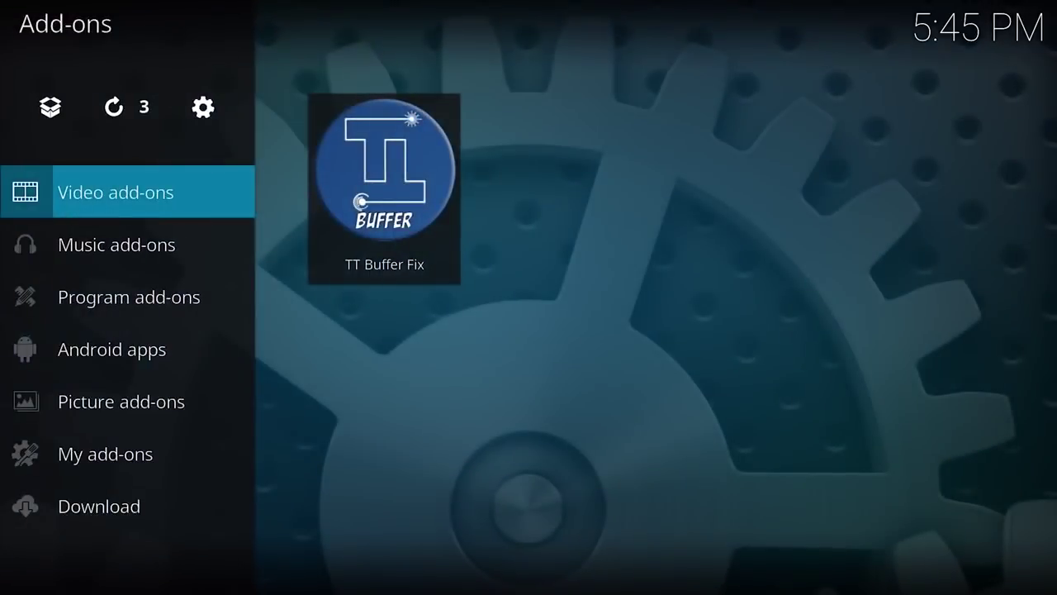
key(Down)
key(Up)
key(Right)
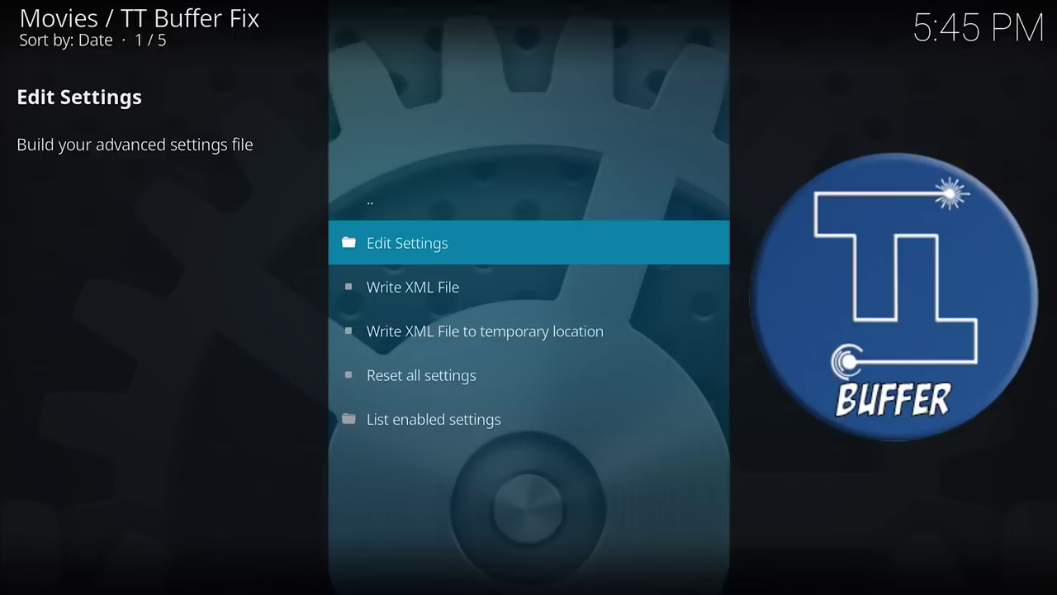
- Open the Cache group under the network settings in TT Buffer Fix's Edit Settings
key(Down)
key(Up)
key(Down)
key(Up)
key(Return)
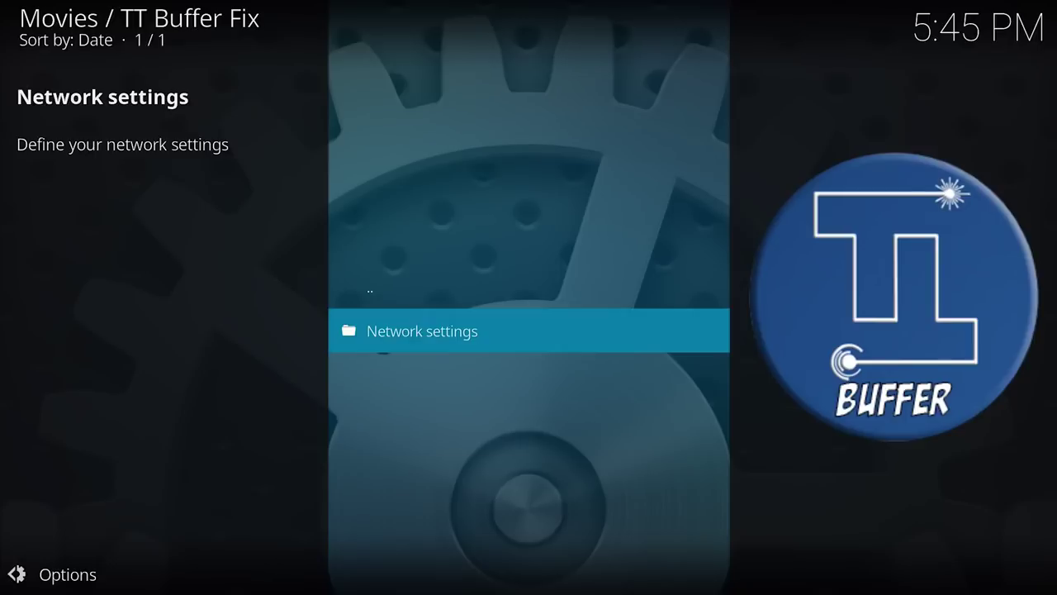
key(Return)
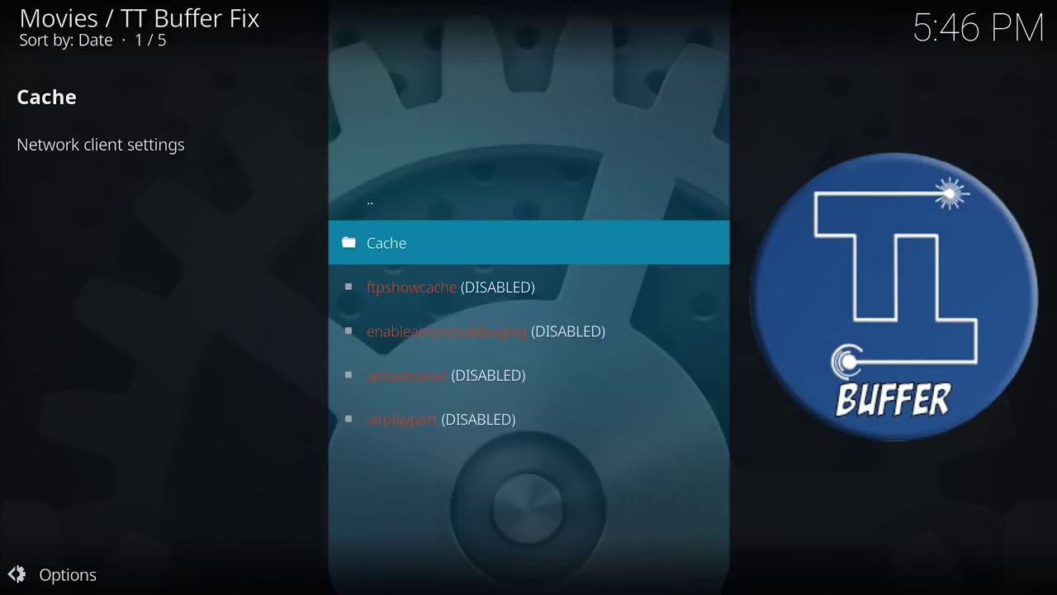
key(Return)
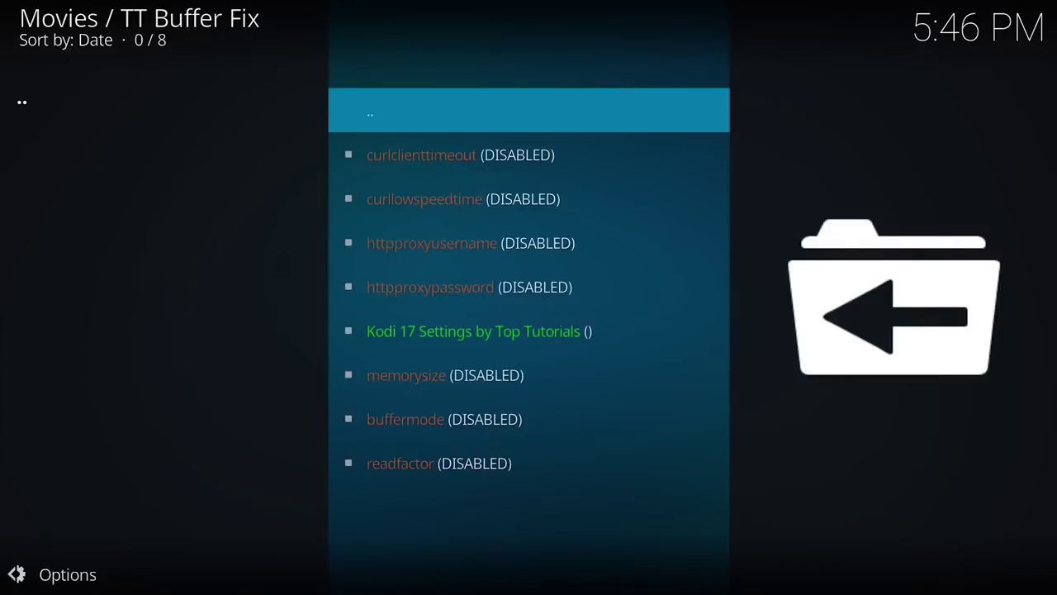
- Examine the descriptions of the memorysize, buffermode and readfactor cache settings
key(Down)
key(Down)
key(Down)
key(Down)
key(Down)
key(Down)
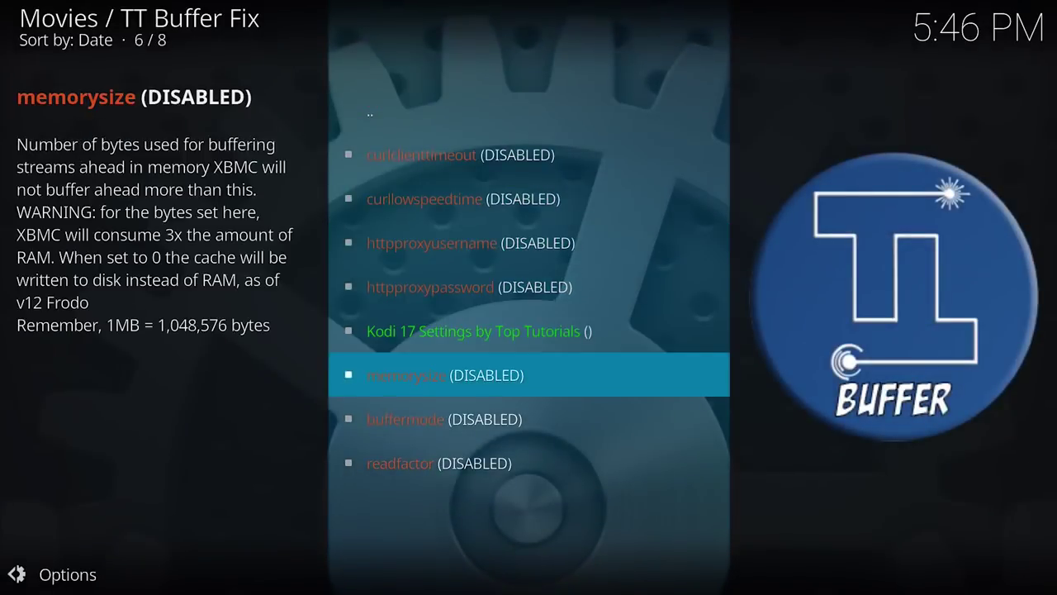
key(Down)
key(Down)
key(Up)
key(Up)
key(Down)
key(Down)
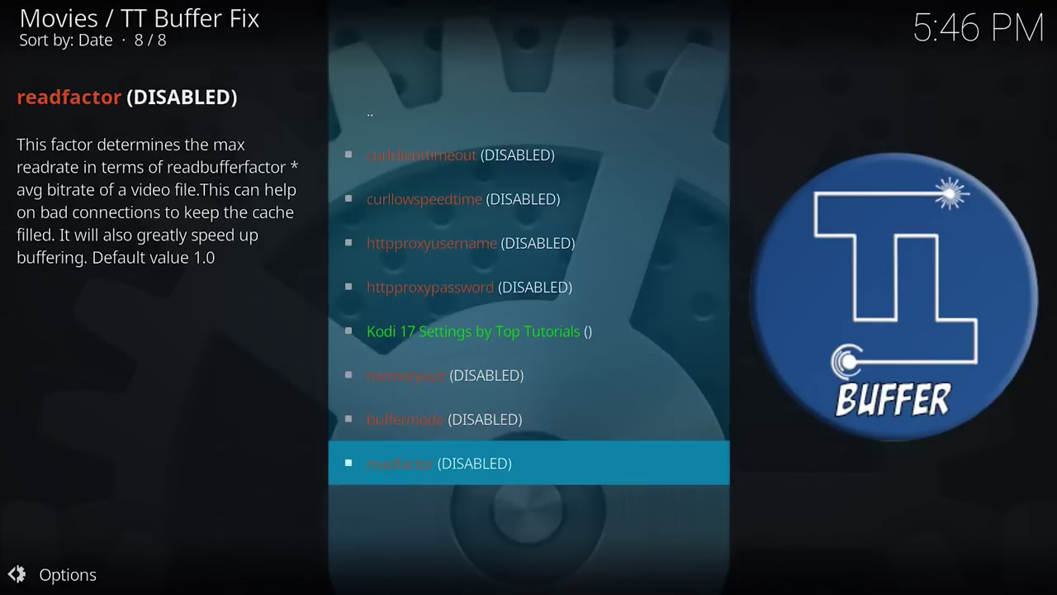
- Set the memorysize cache value to 419430400
key(Up)
key(Up)
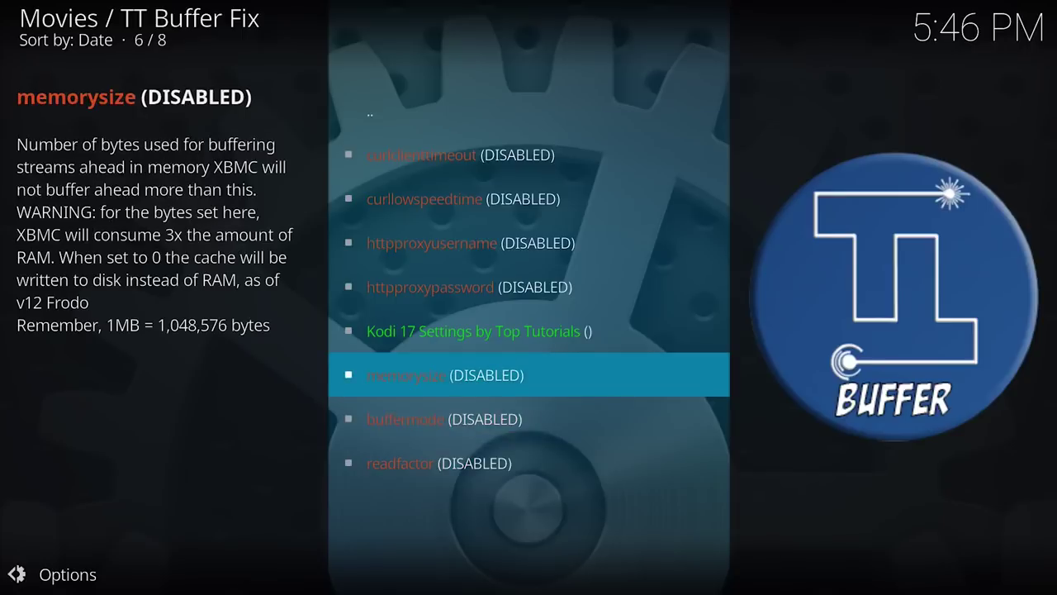
key(Return)
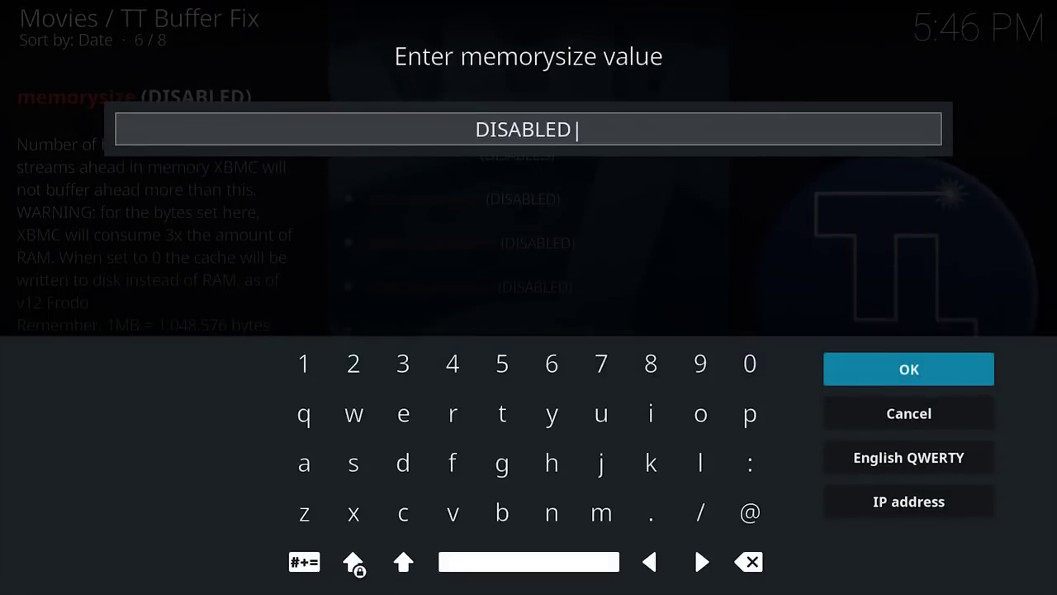
key(BackSpace)
key(BackSpace)
key(BackSpace)
key(BackSpace)
key(BackSpace)
key(BackSpace)
key(BackSpace)
key(BackSpace)
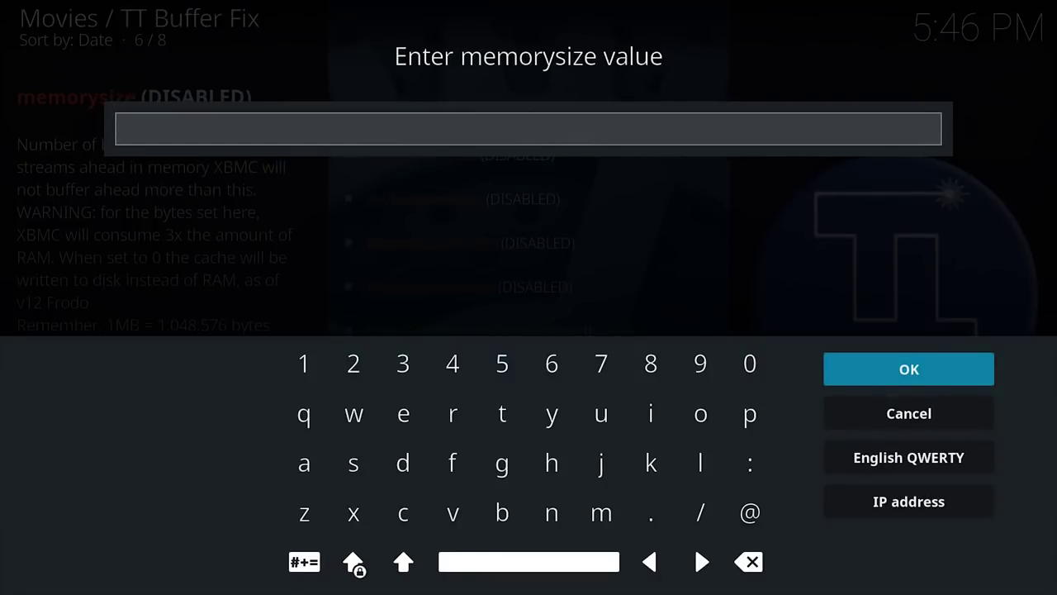
key(Up)
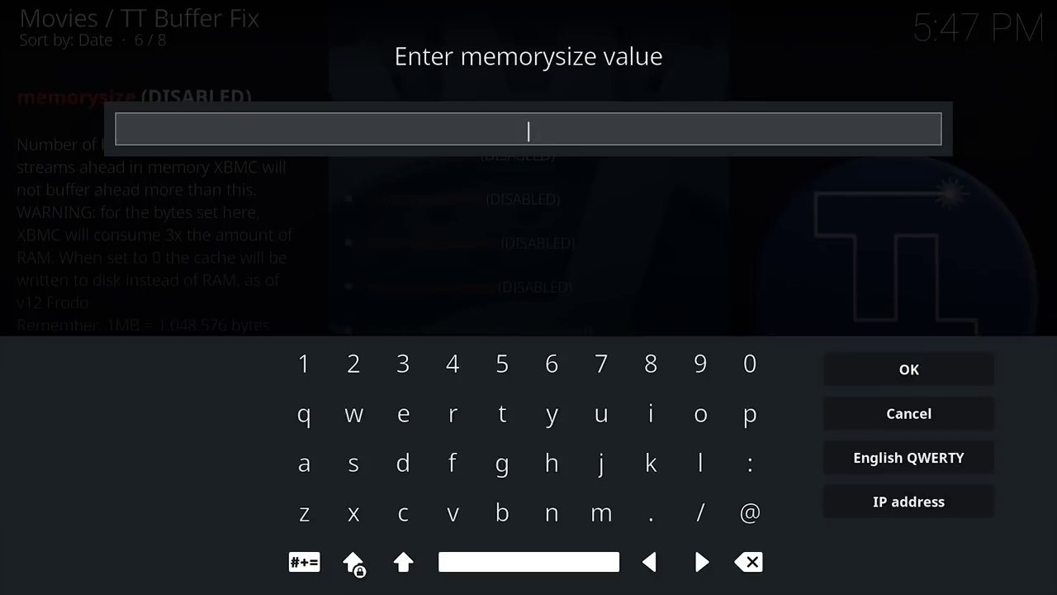
text(419430)
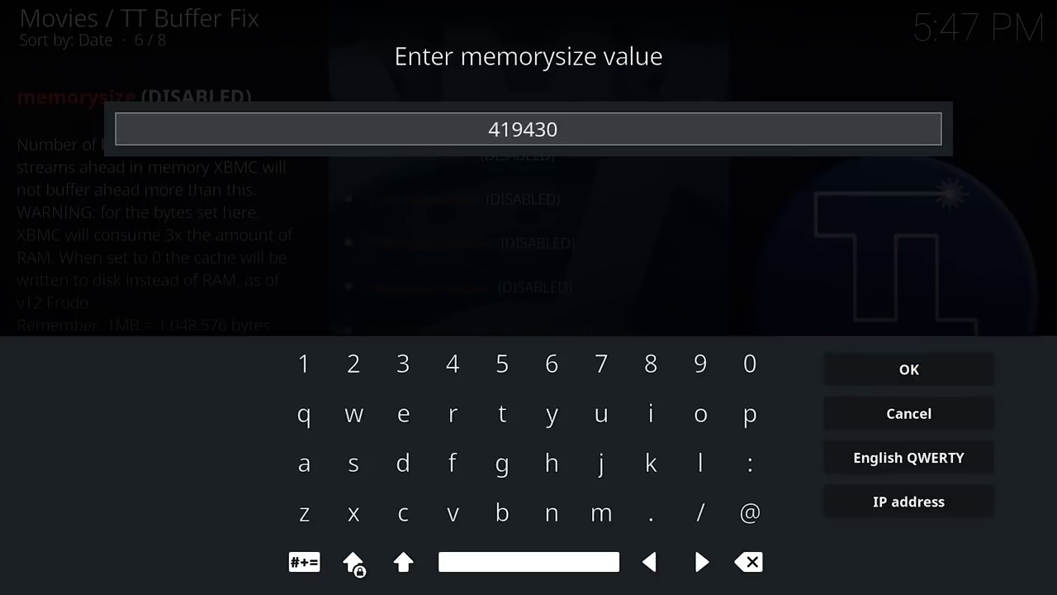
text(400)
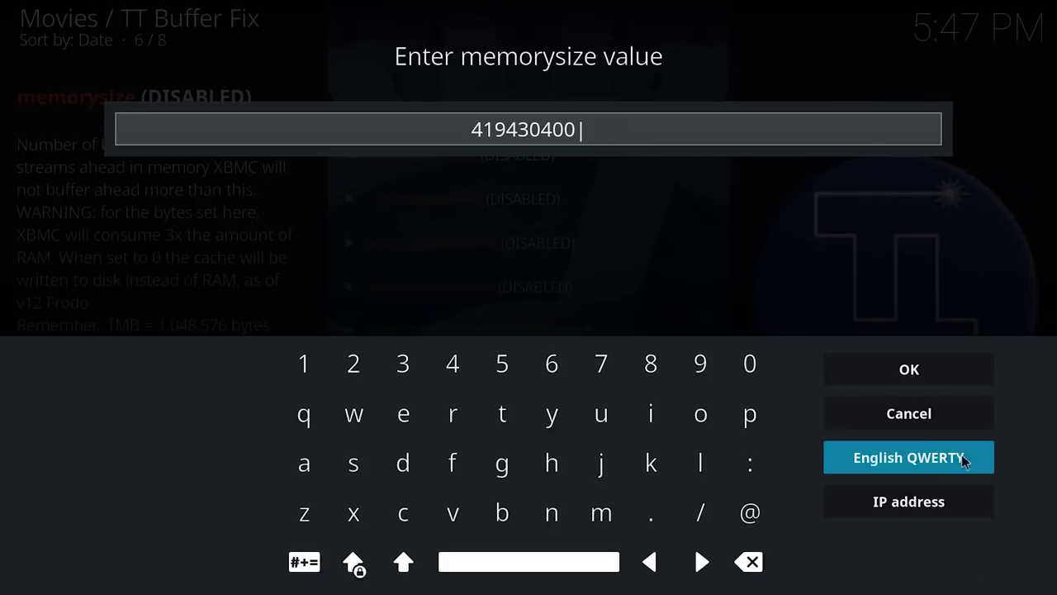
click(908, 371)
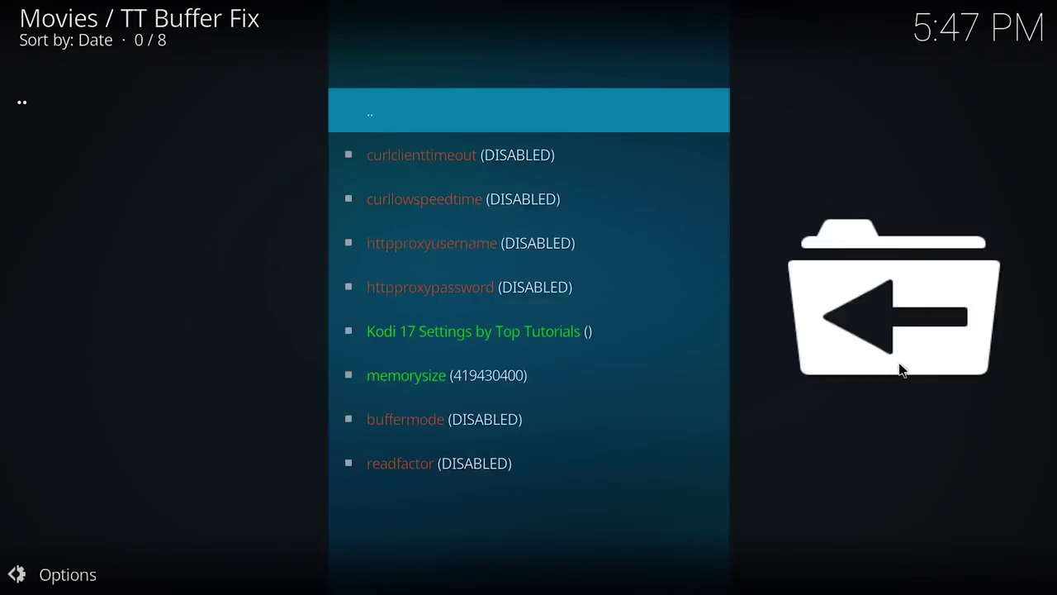
- Set the buffermode cache option to 1
key(Down)
key(Down)
key(Down)
key(Down)
key(Down)
key(Down)
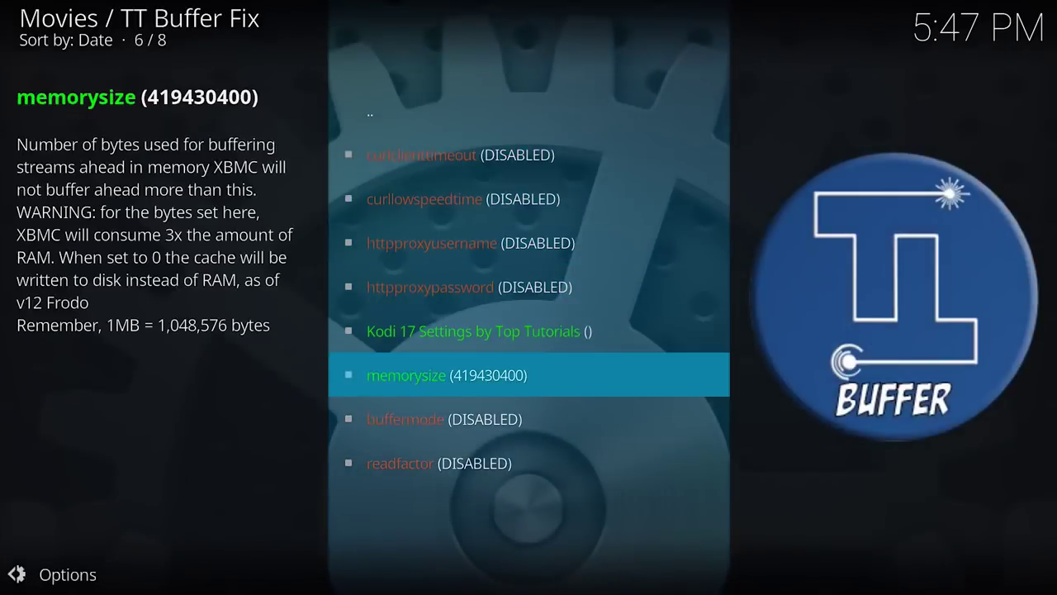
key(Down)
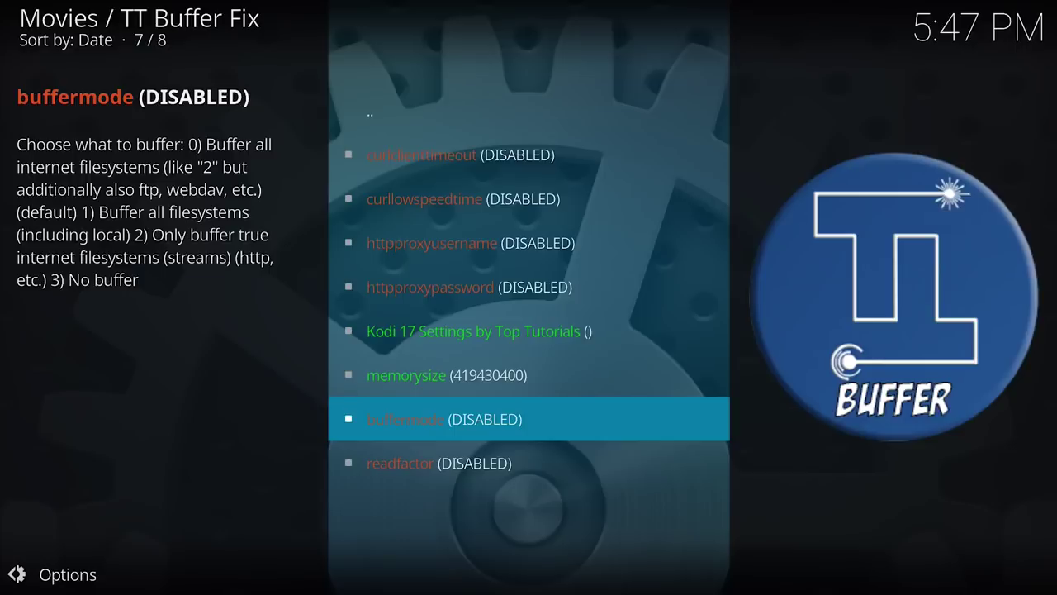
key(Return)
key(Down)
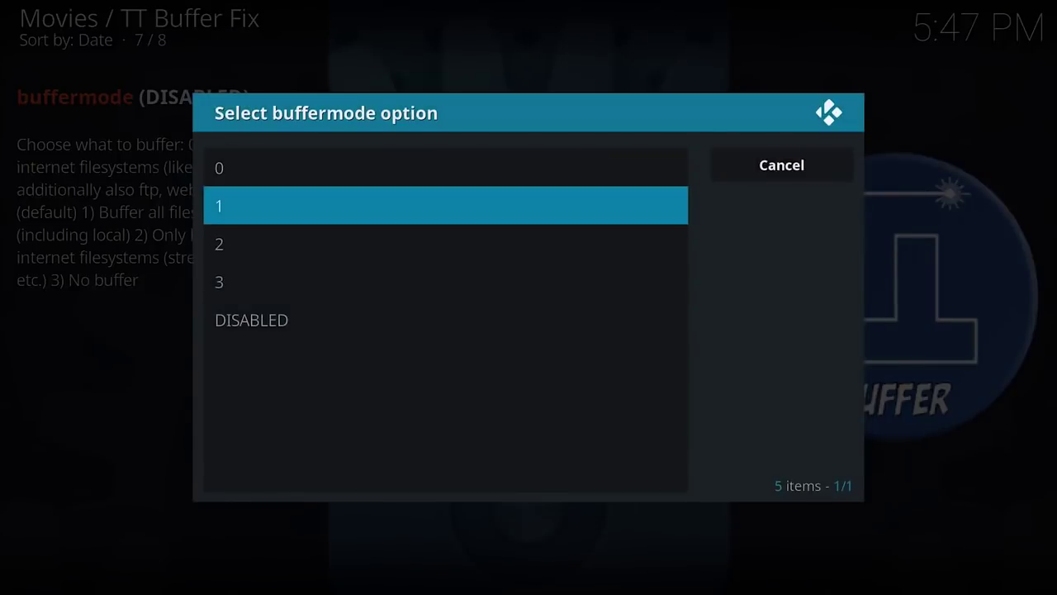
key(Return)
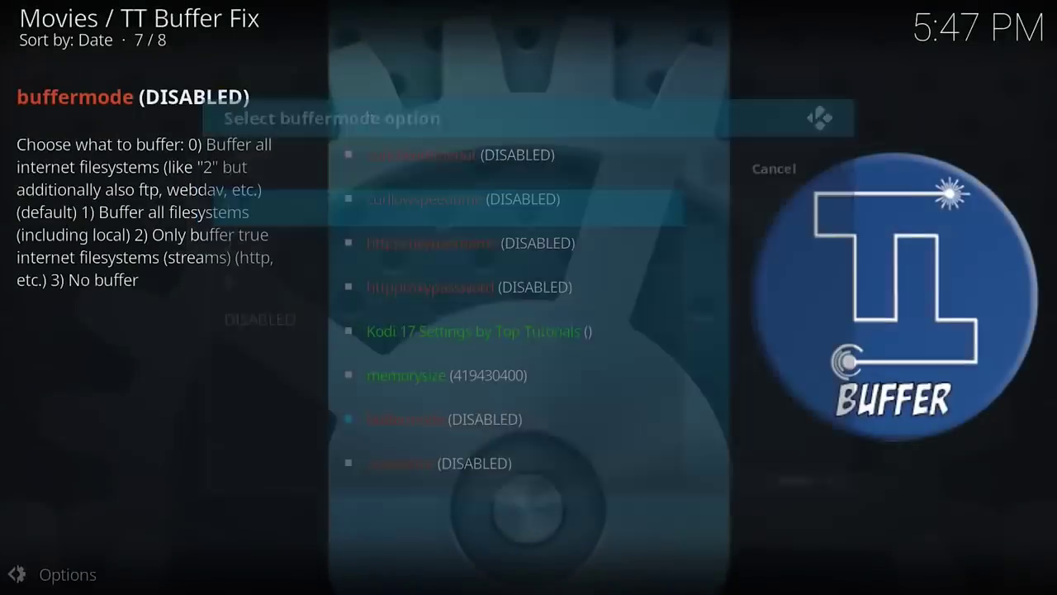
- Set the readfactor cache value to 4.0
key(Down)
key(Down)
key(Down)
key(Down)
key(Down)
key(Down)
key(Down)
key(Down)
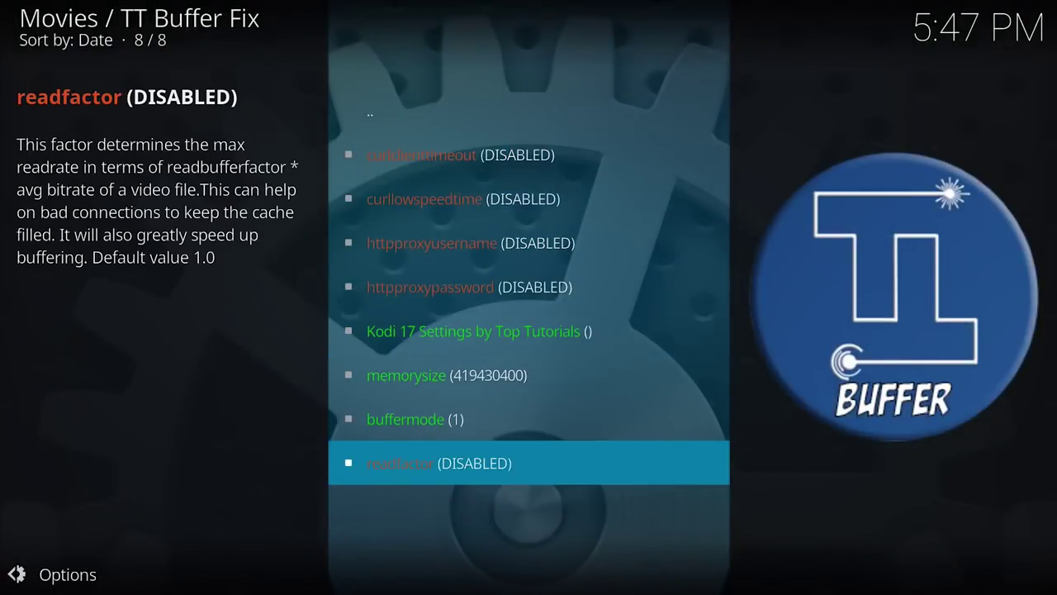
key(Return)
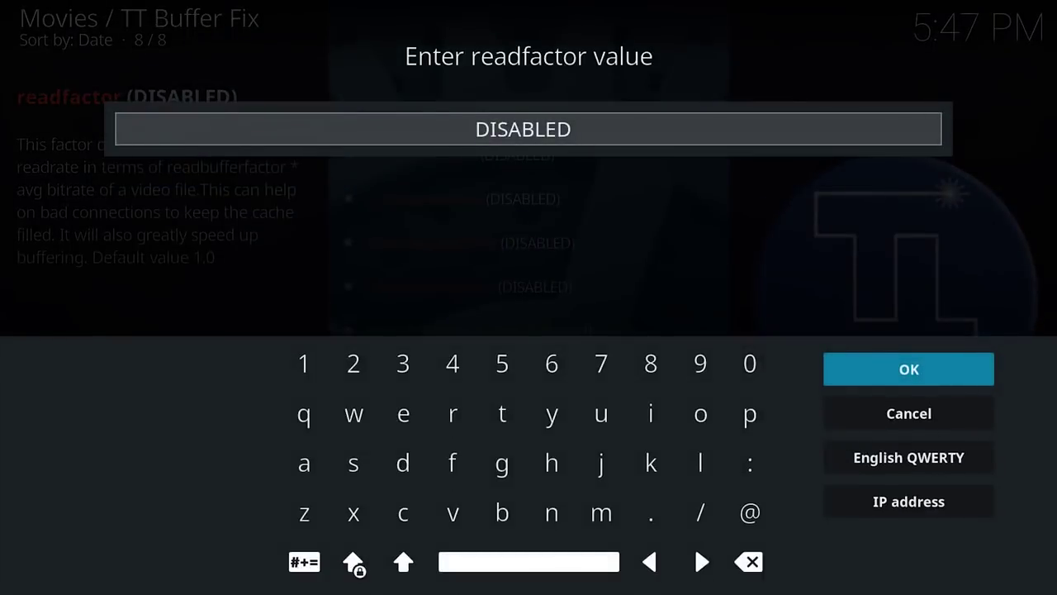
key(BackSpace)
key(BackSpace)
key(BackSpace)
key(BackSpace)
key(BackSpace)
key(BackSpace)
key(BackSpace)
key(BackSpace)
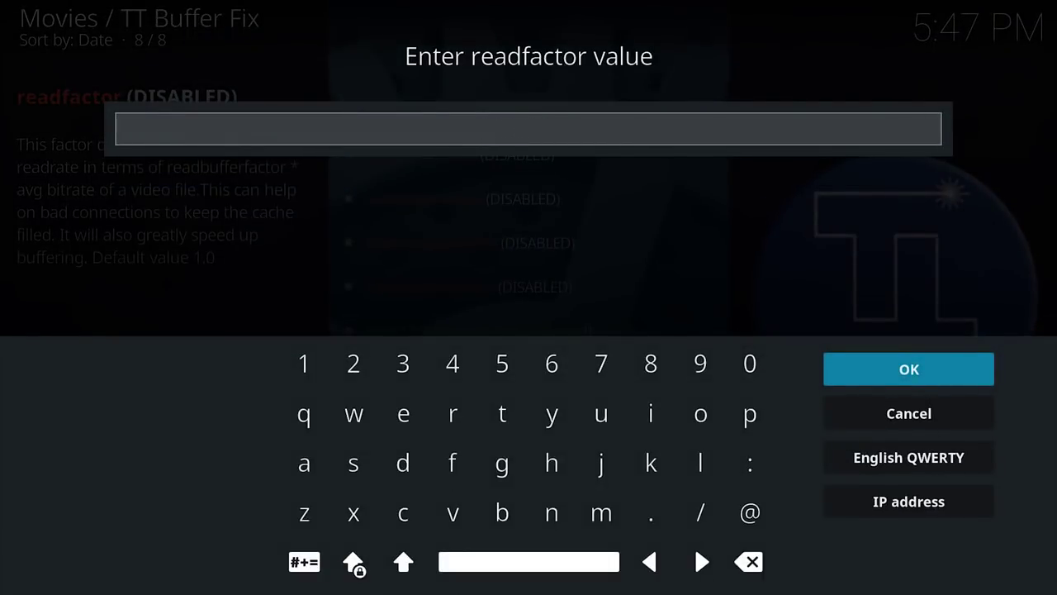
text(4.0)
key(Return)
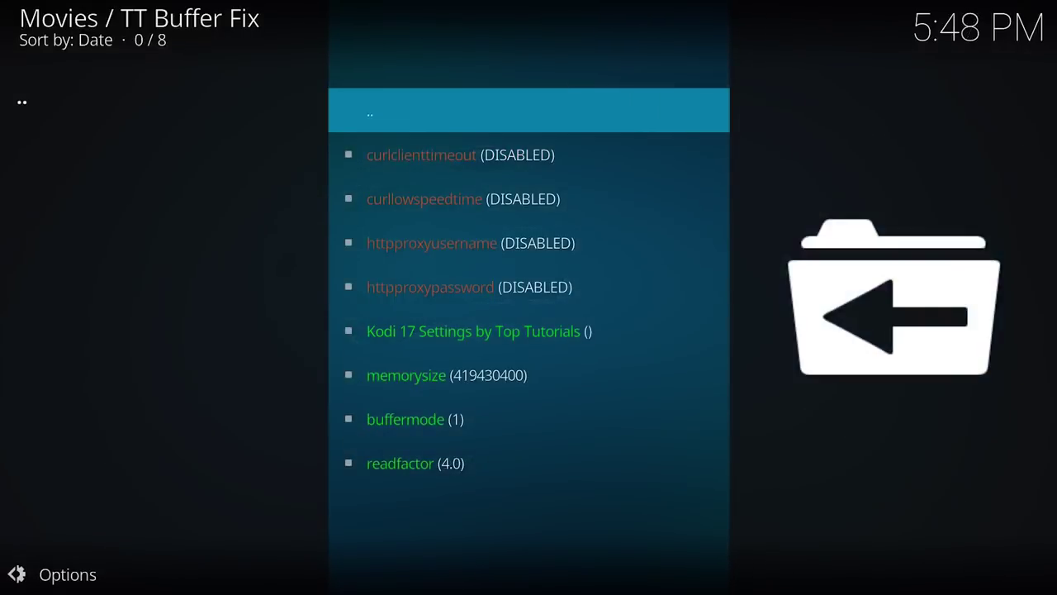
- Go back up to TT Buffer Fix's main list and write the settings to the XML file in the userdata directory
key(Return)
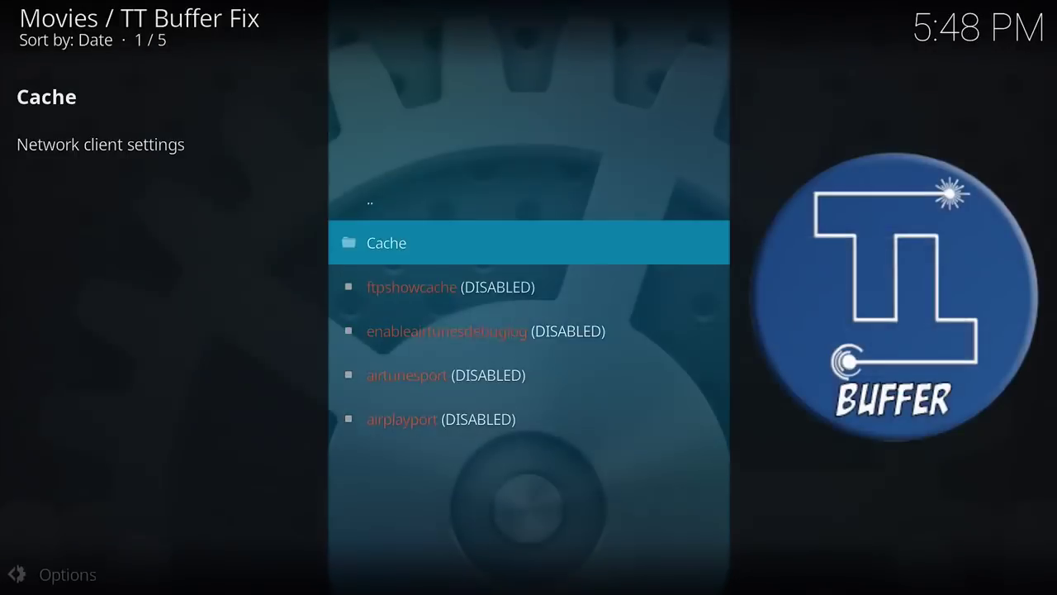
key(Up)
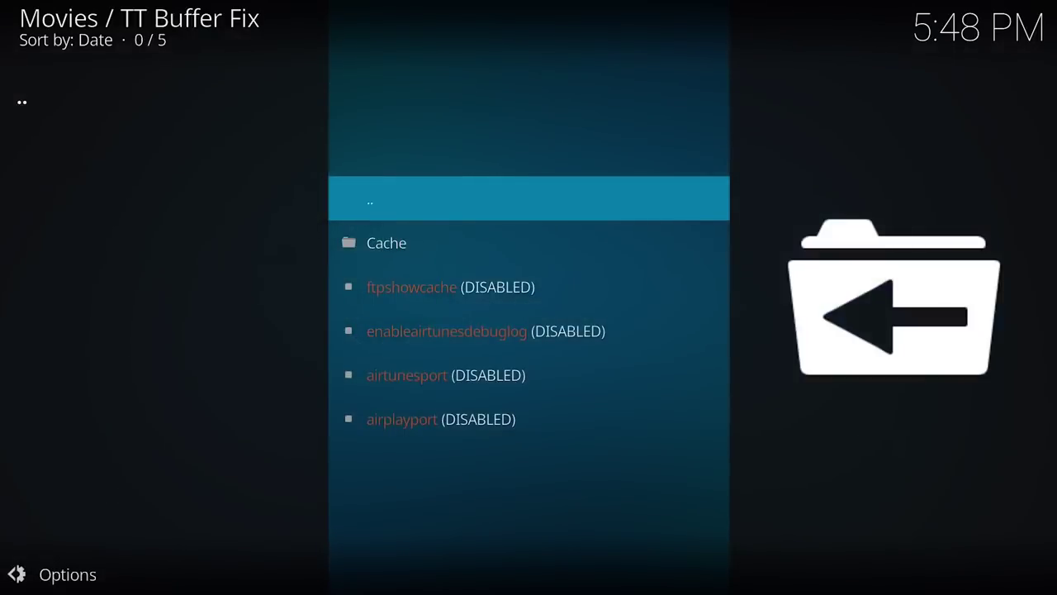
key(Return)
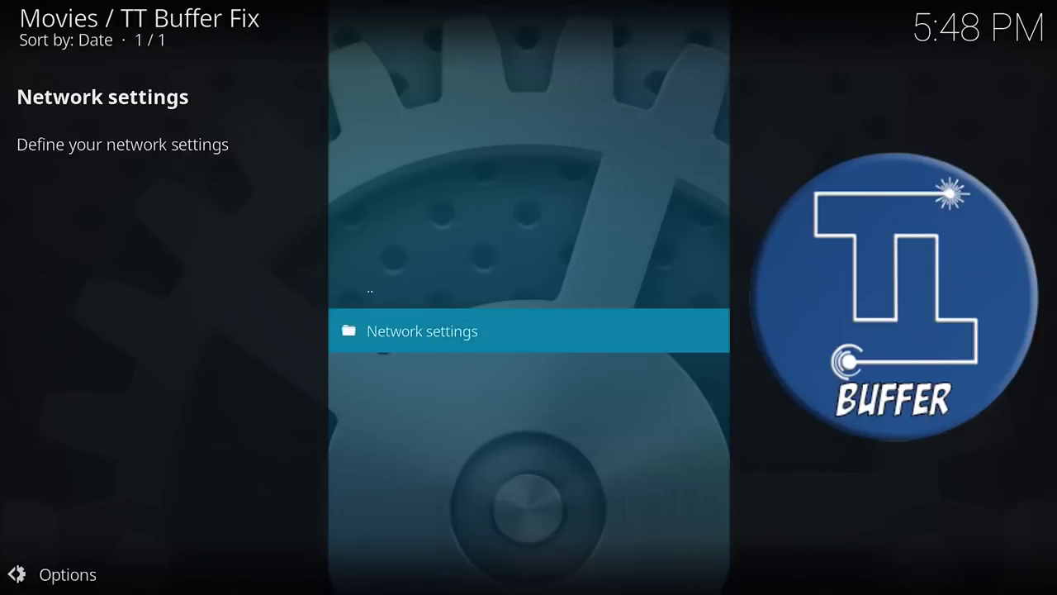
key(Up)
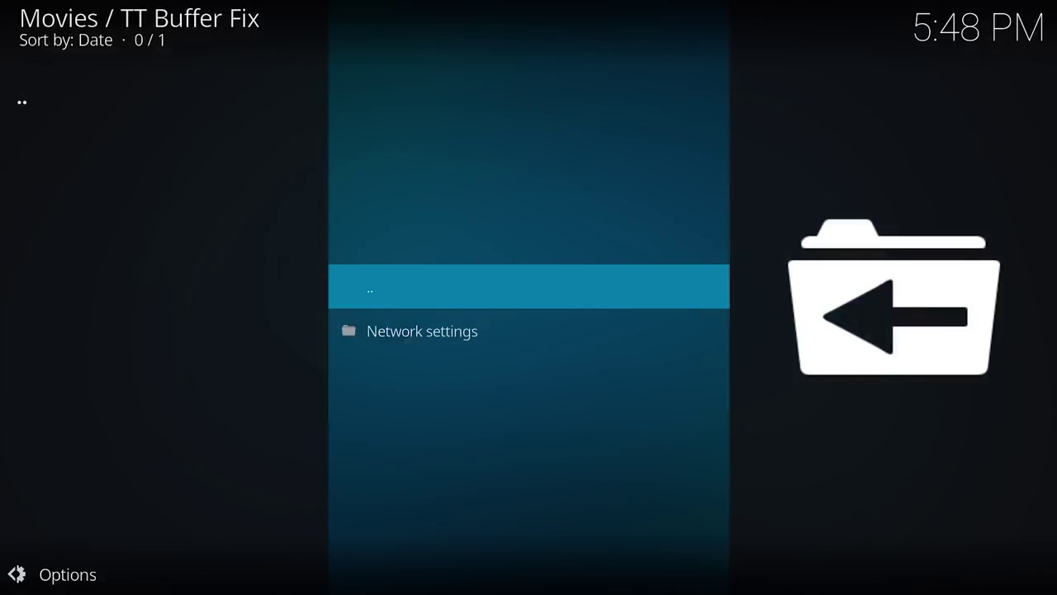
key(Return)
key(Down)
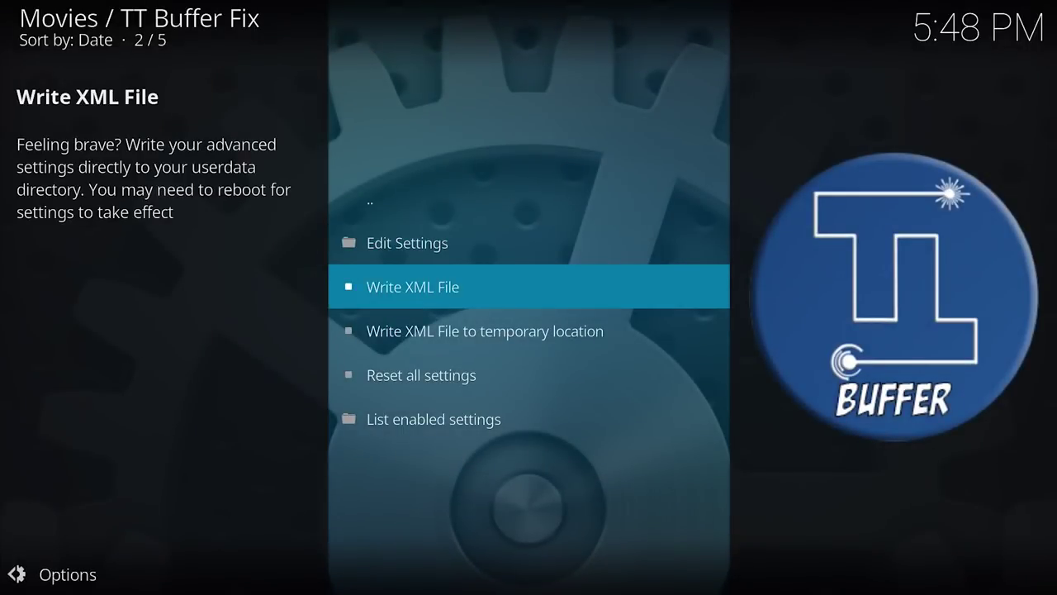
key(Return)
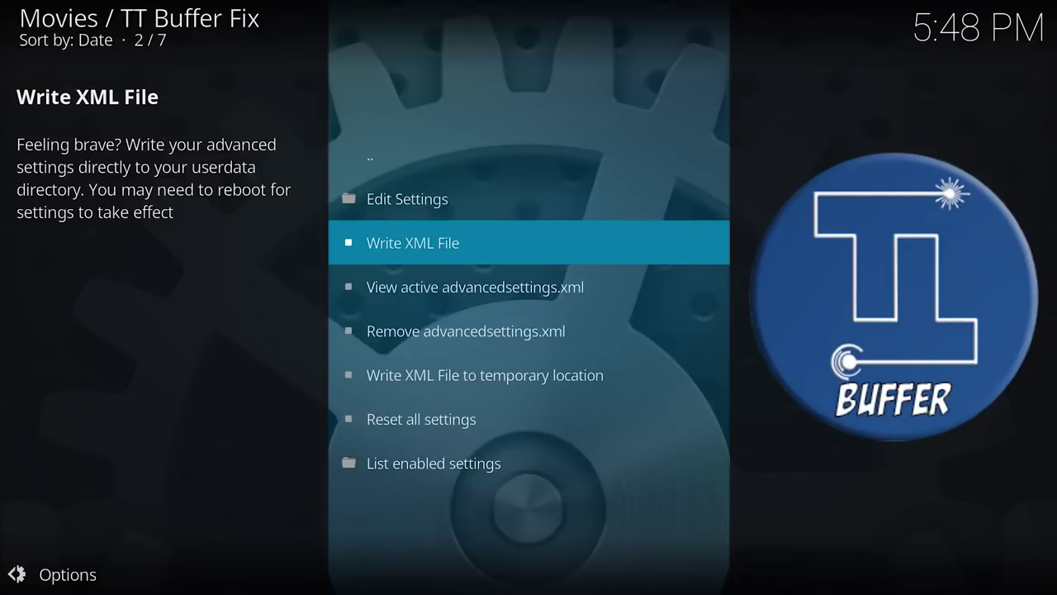
- View the active advancedsettings.xml to check the written cache settings, and close it
key(Down)
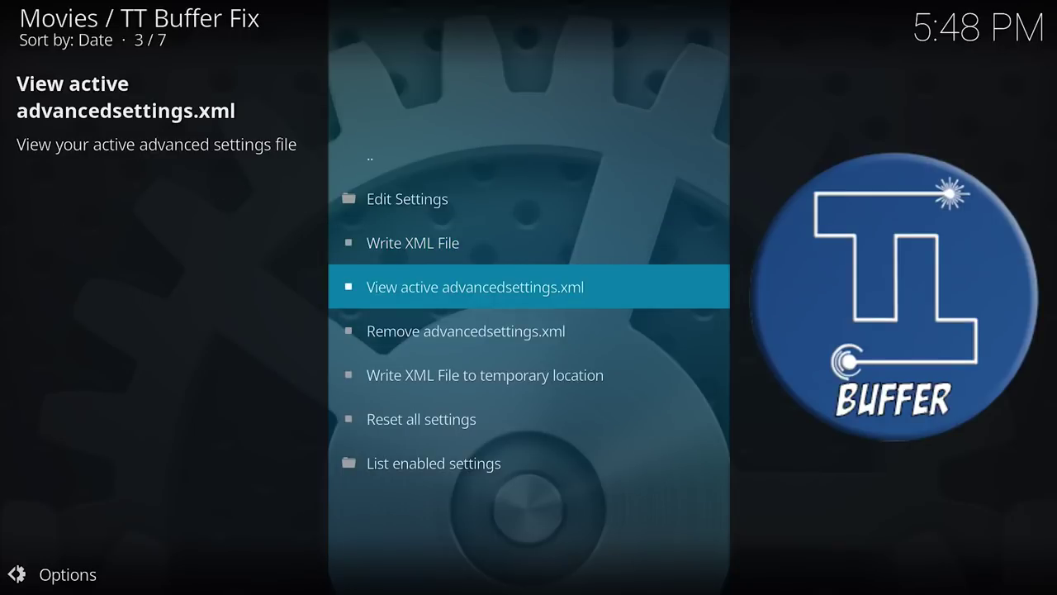
key(Return)
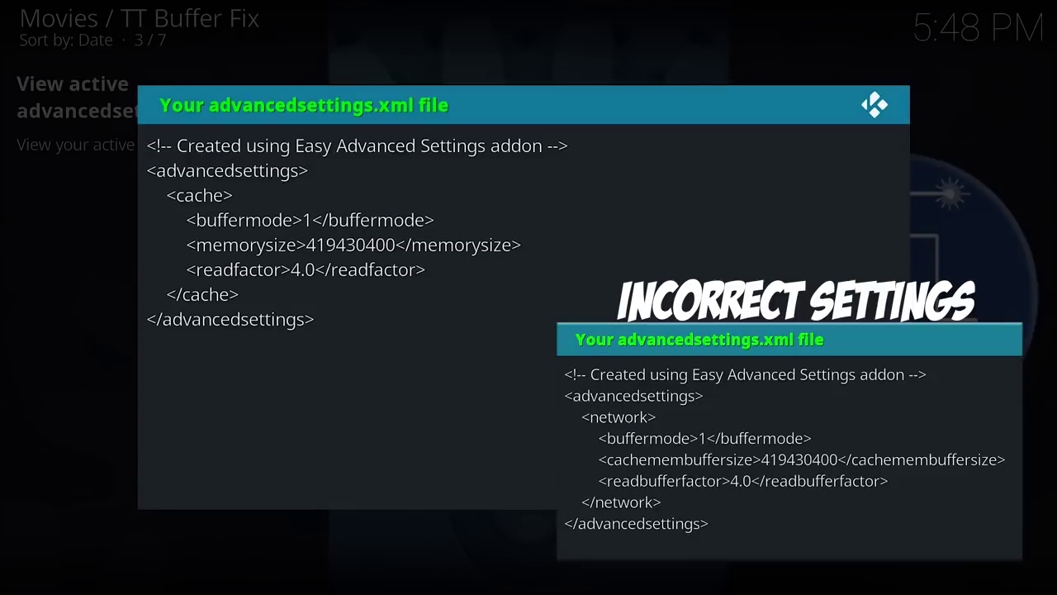
key(Escape)
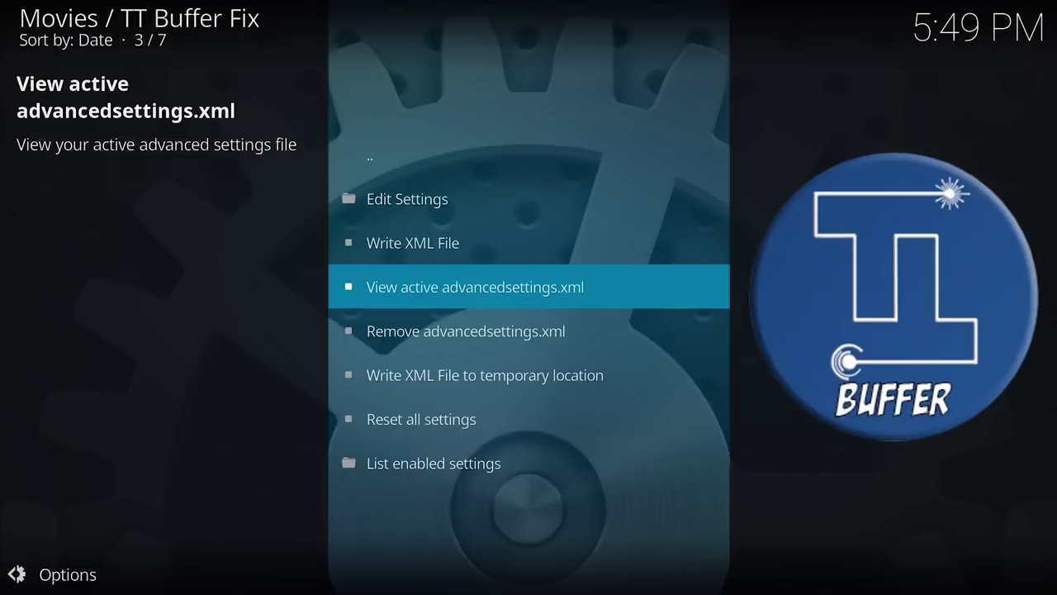
- Leave the add-on for the home screen and open System information to check the device's free memory
key(BackSpace)
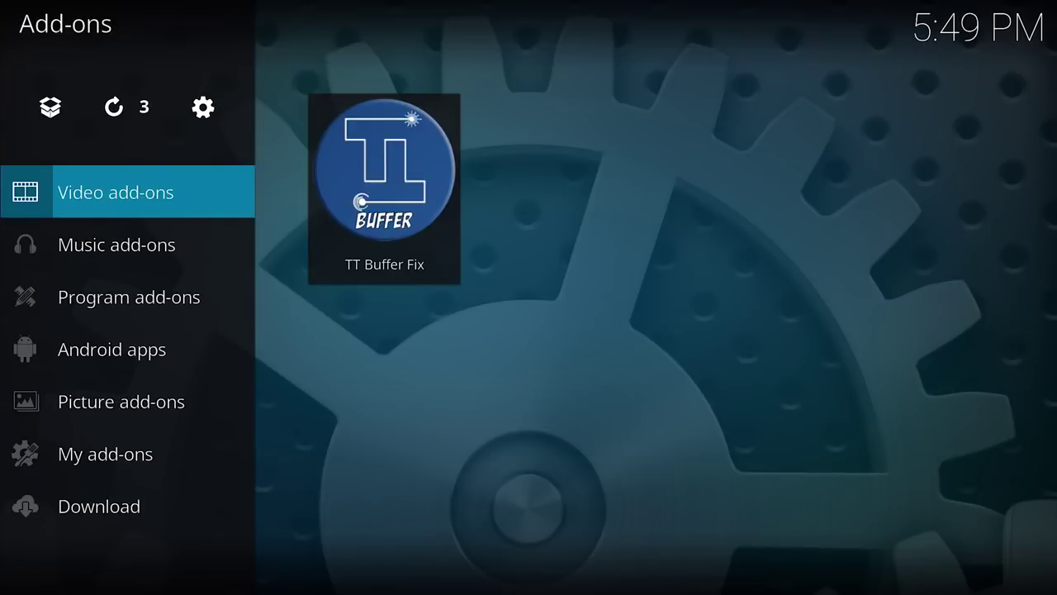
key(Escape)
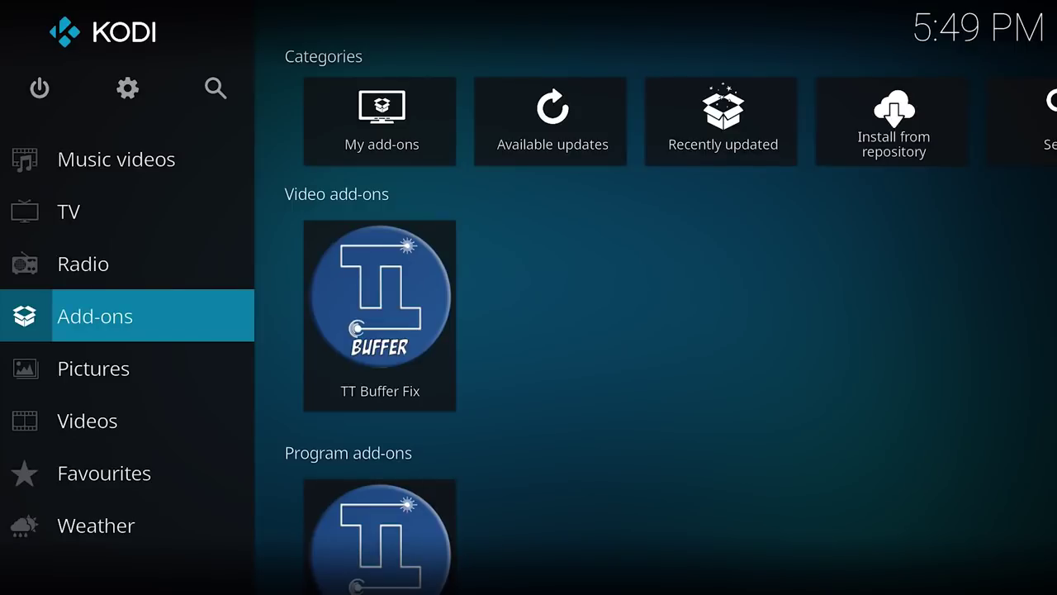
key(Up)
key(Up)
key(Up)
key(Up)
key(Up)
key(Up)
key(Up)
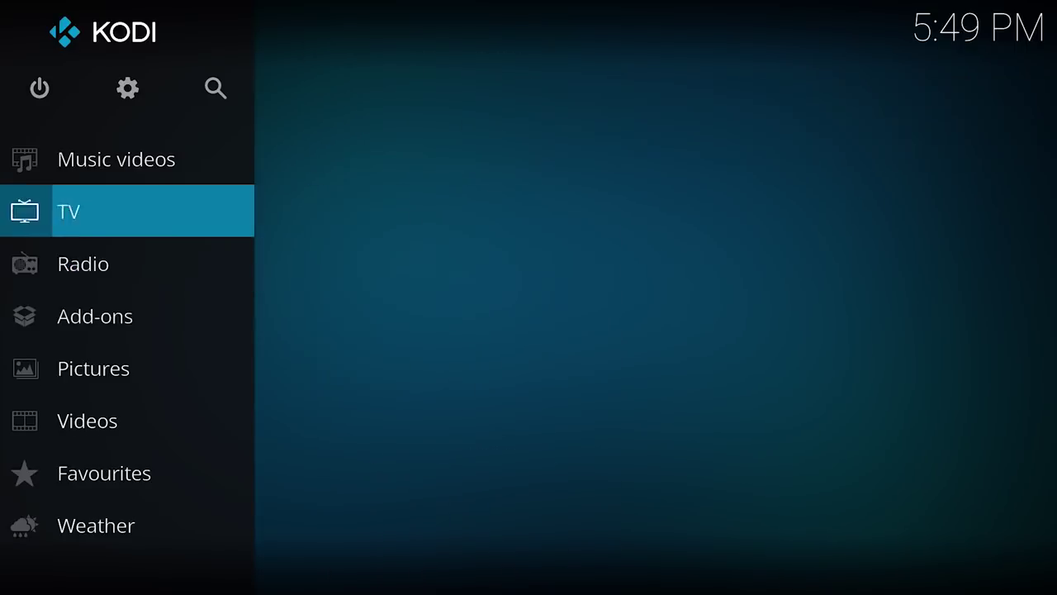
key(Right)
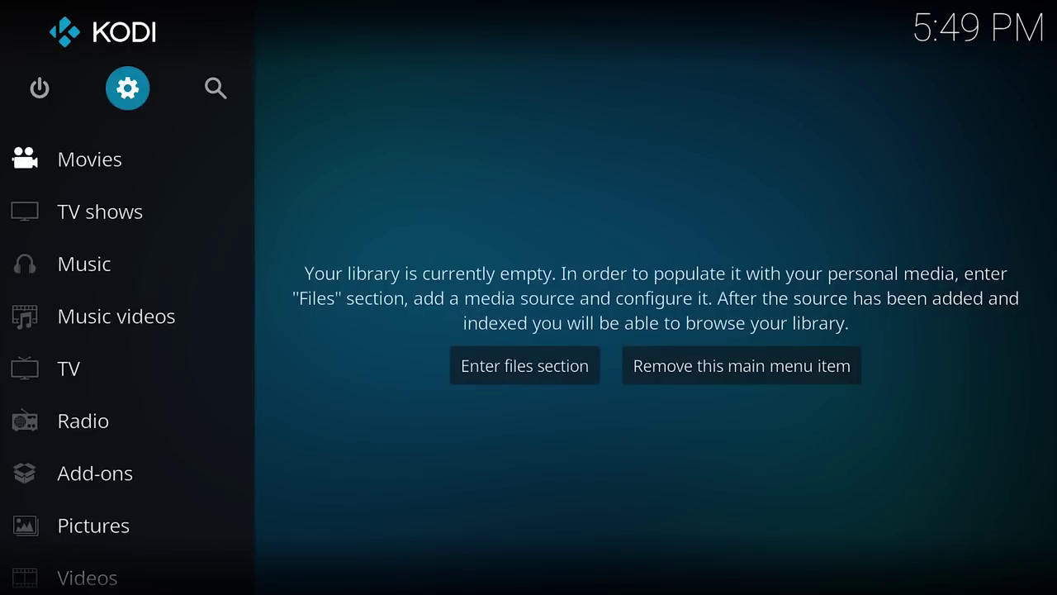
key(Return)
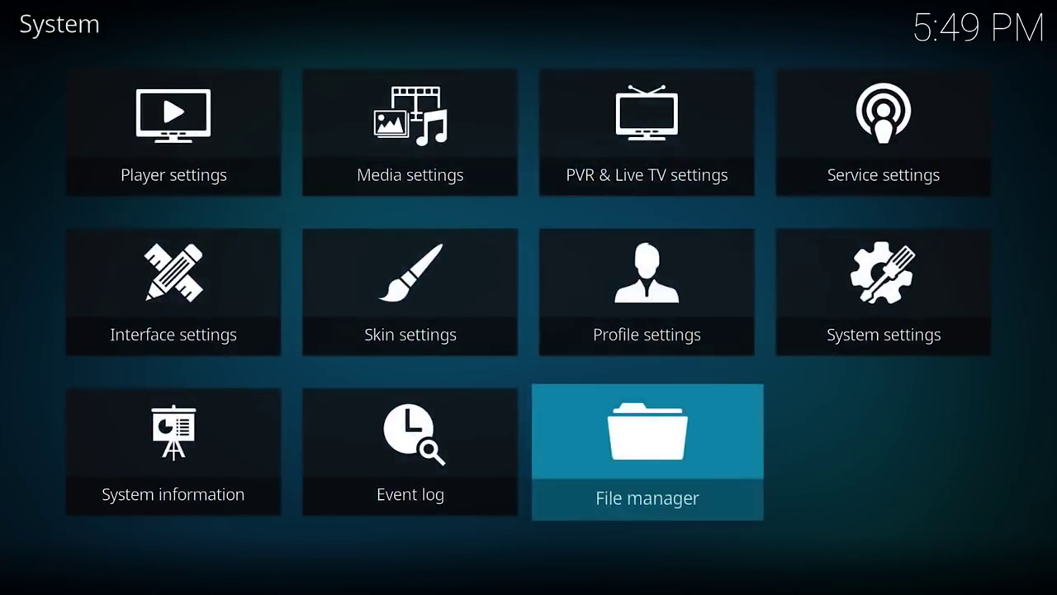
key(Left)
key(Left)
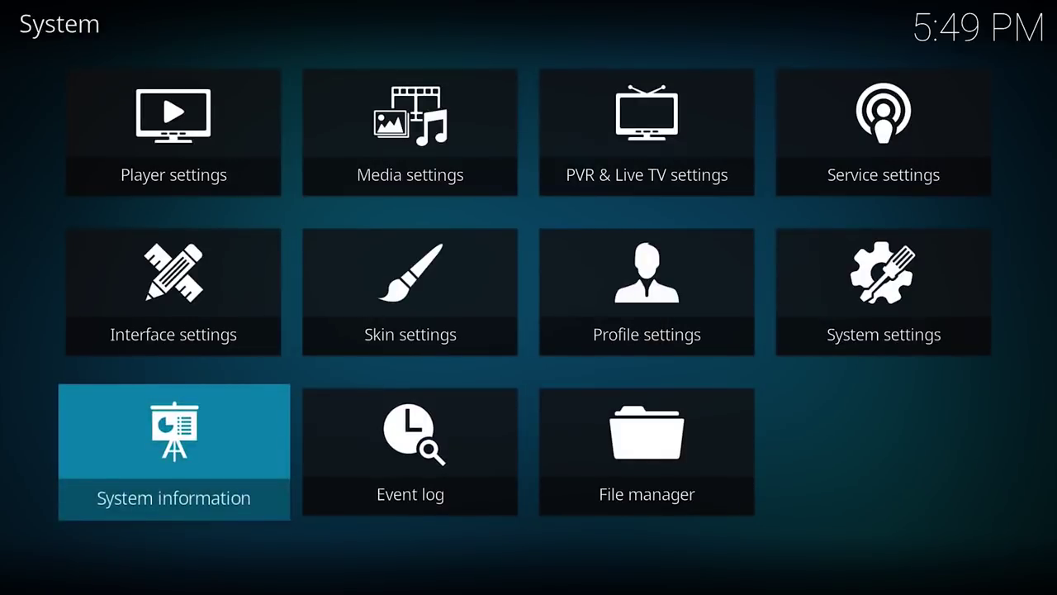
key(Return)
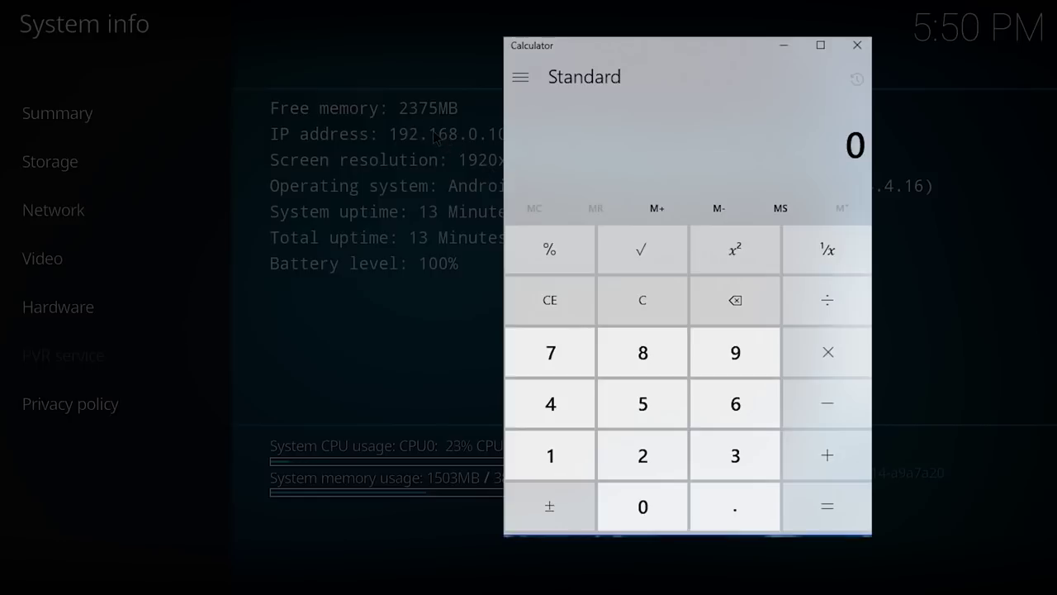
- Calculate the memorysize in bytes in Calculator by dividing 2200 by 3 and multiplying by 1024 twice
text(2200)
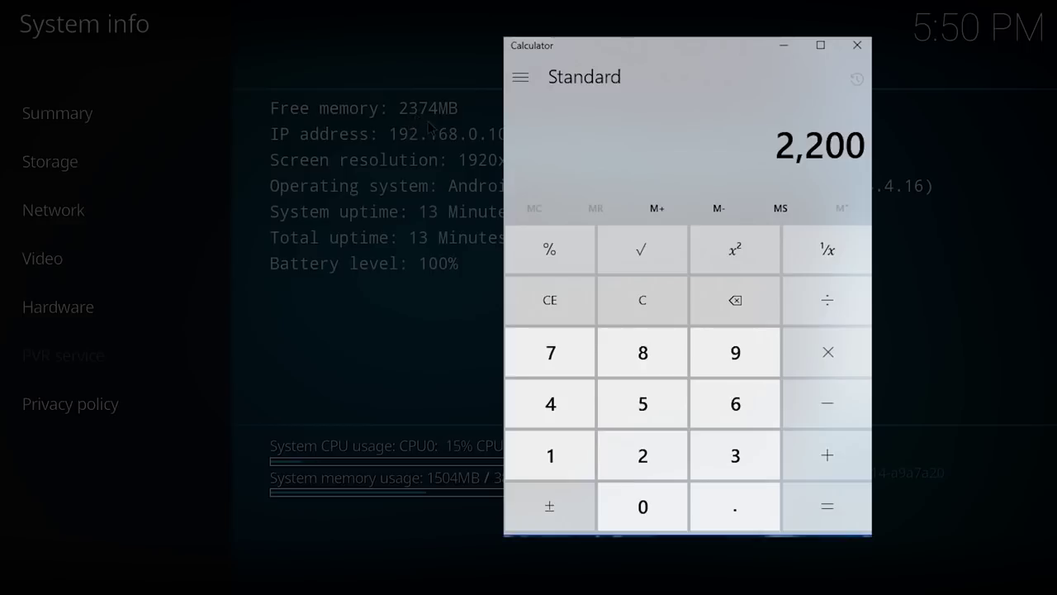
key(slash)
key(3)
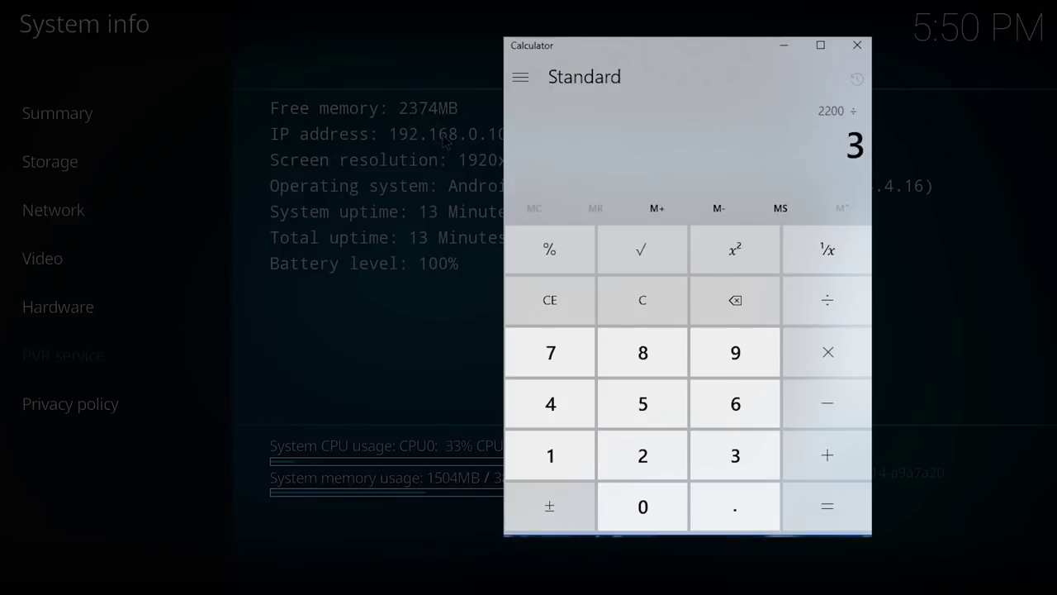
key(Return)
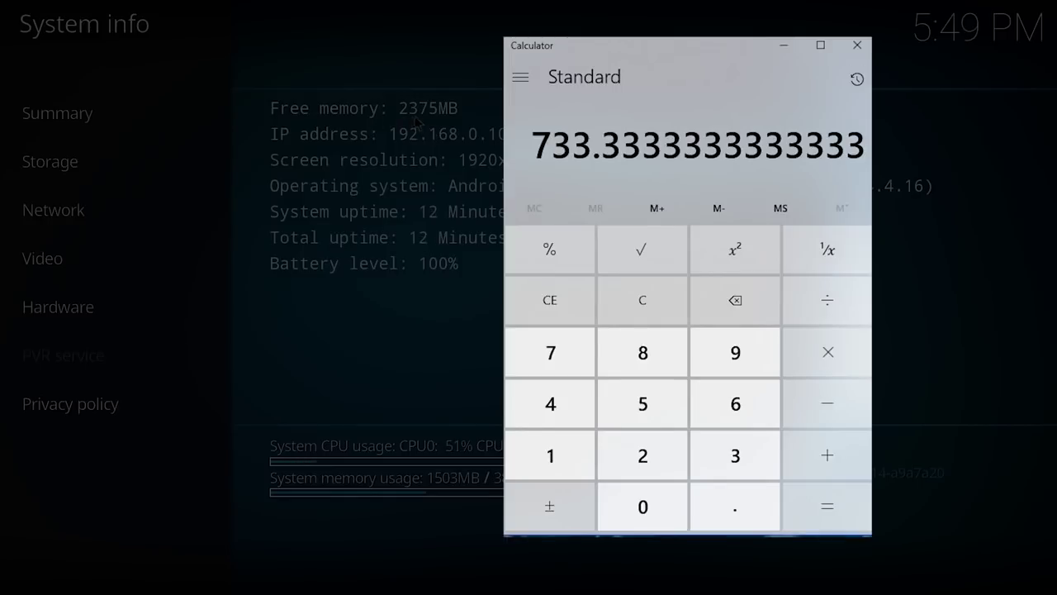
key(asterisk)
text(1024)
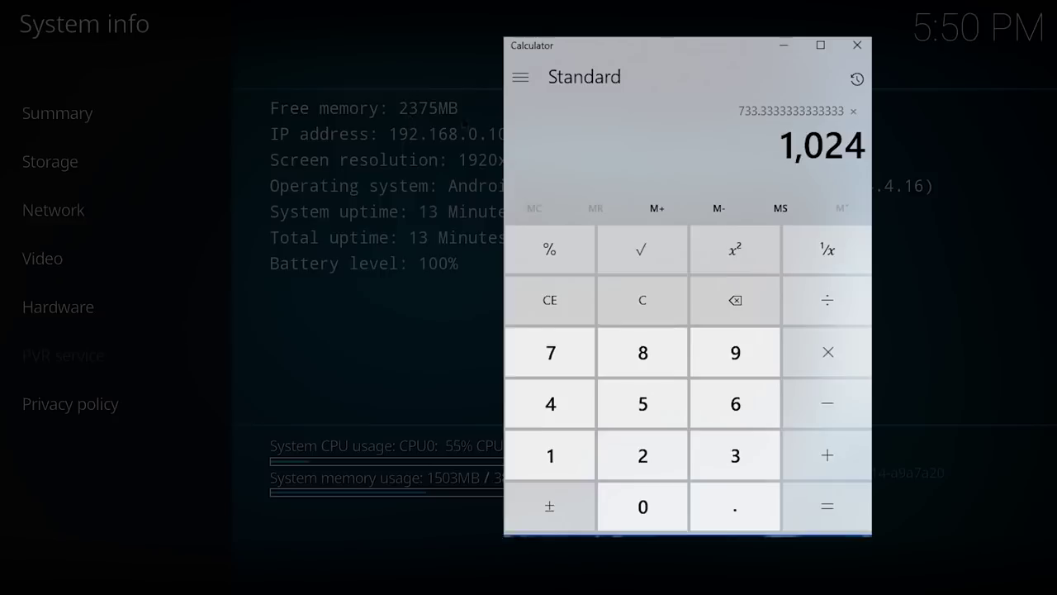
key(Return)
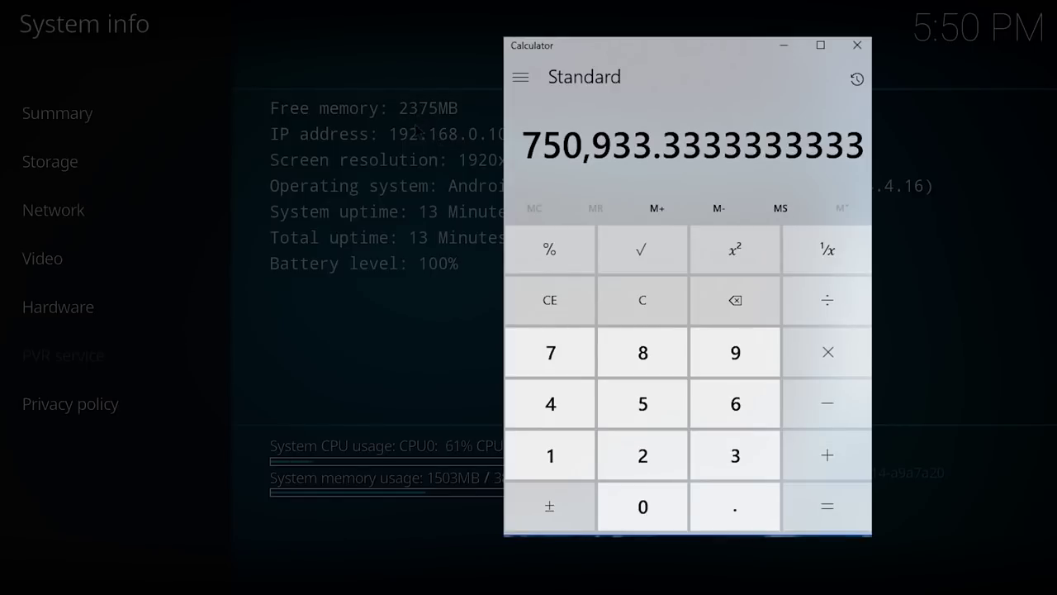
text(*1024)
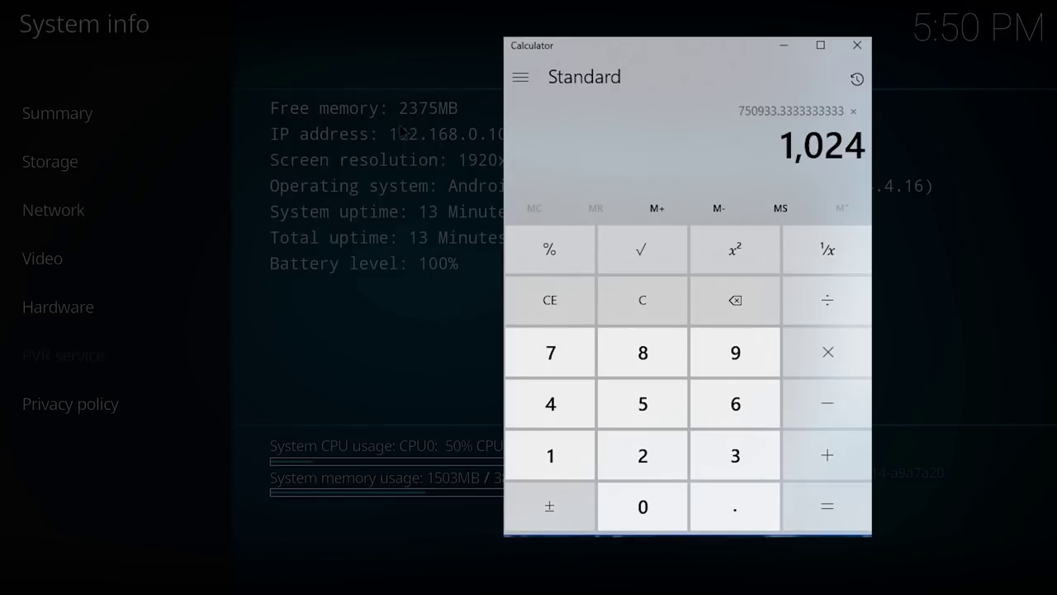
key(Return)
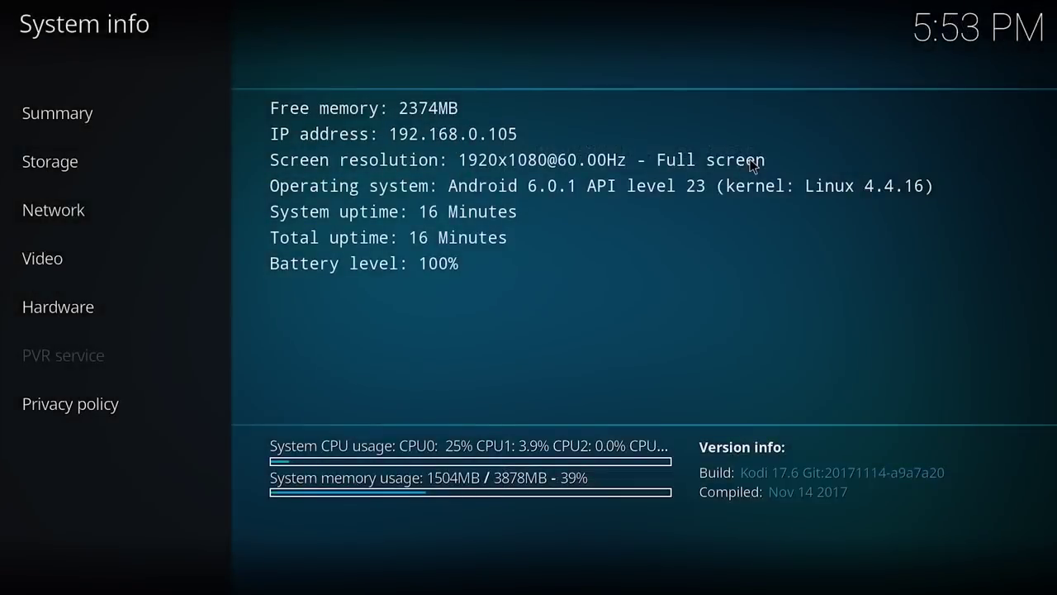
- Return from Kodi's System info to the home screen and open the TT Buffer Fix add-on
key(Escape)
key(Escape)
key(Down)
key(Down)
key(Down)
key(Down)
key(Down)
key(Down)
key(Down)
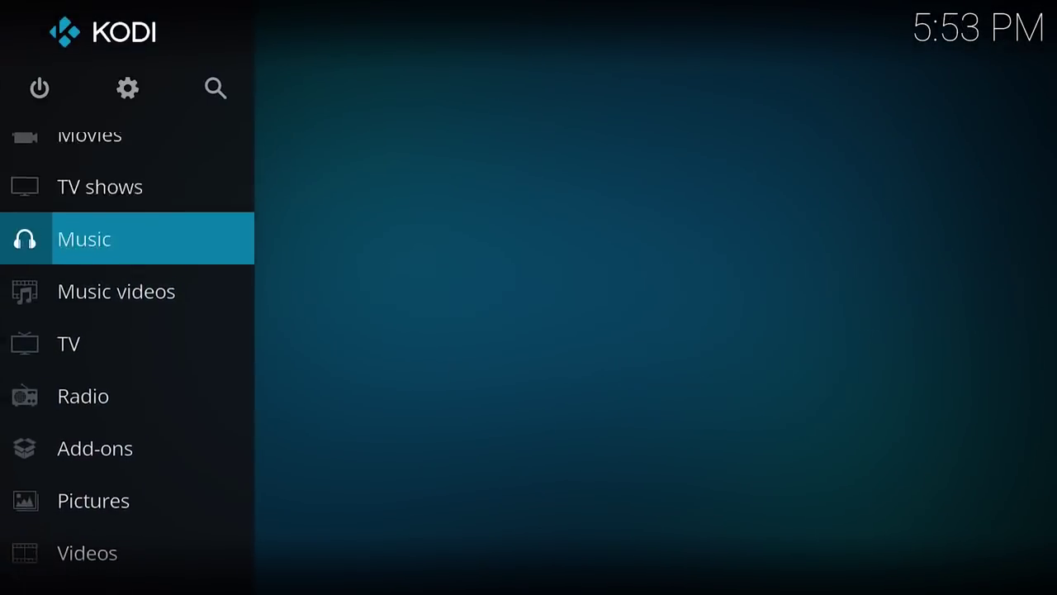
key(Return)
key(Right)
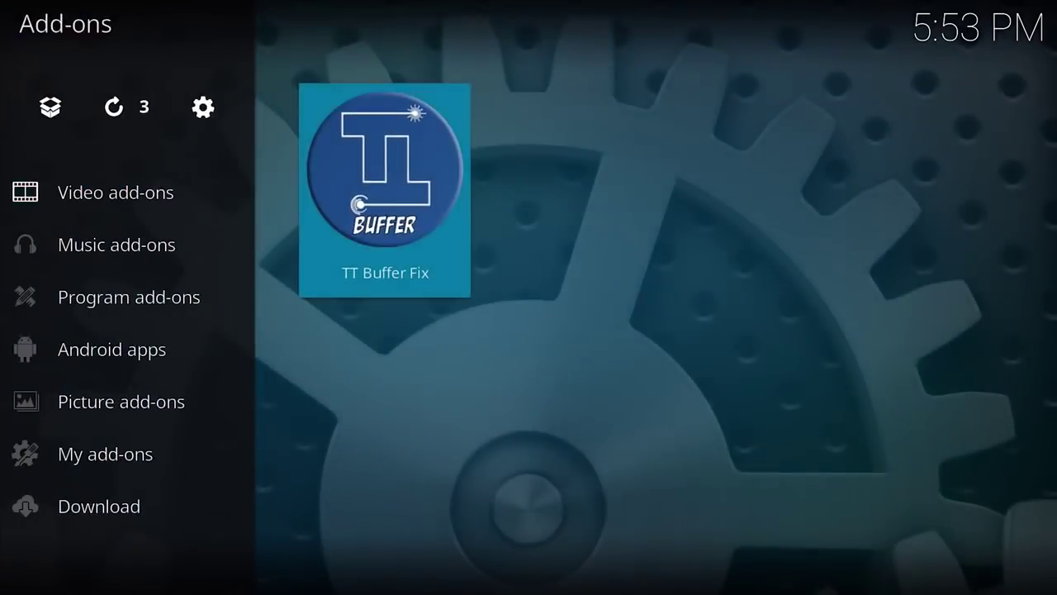
key(Return)
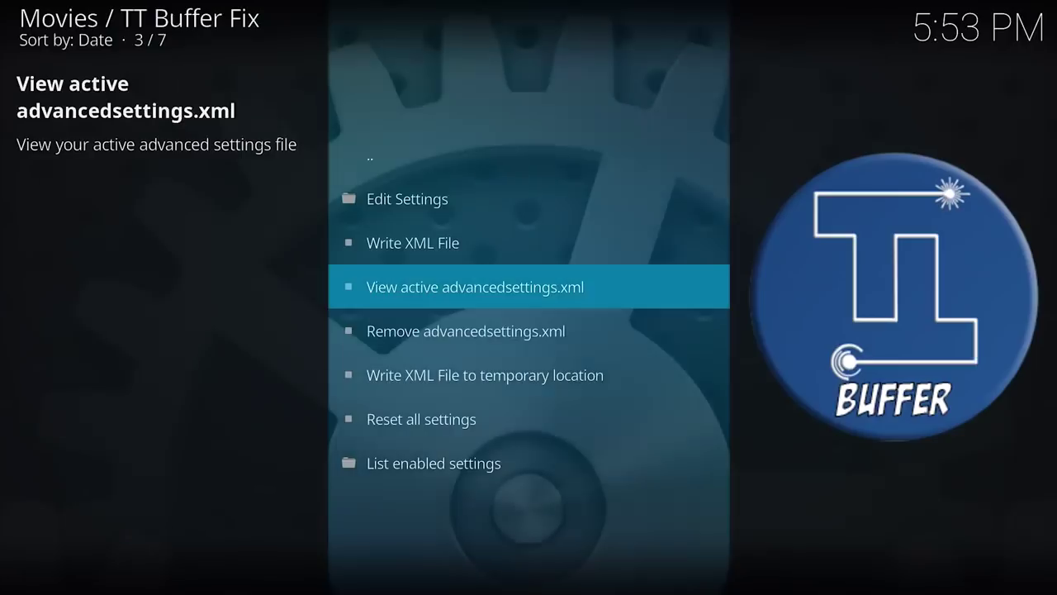
- Open the Cache group of the network settings in TT Buffer Fix's Edit Settings
key(Up)
key(Up)
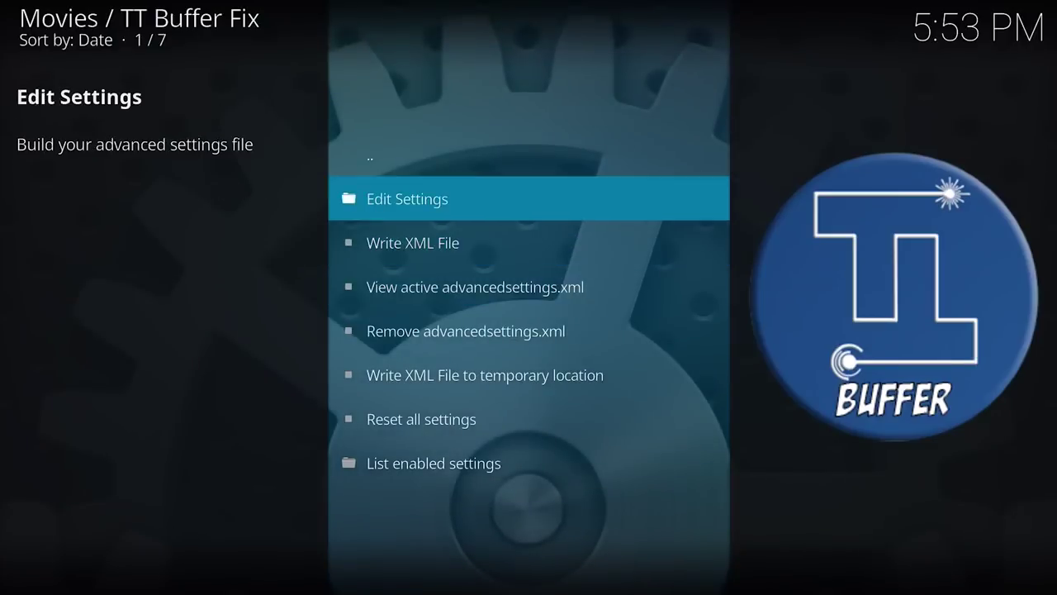
key(Return)
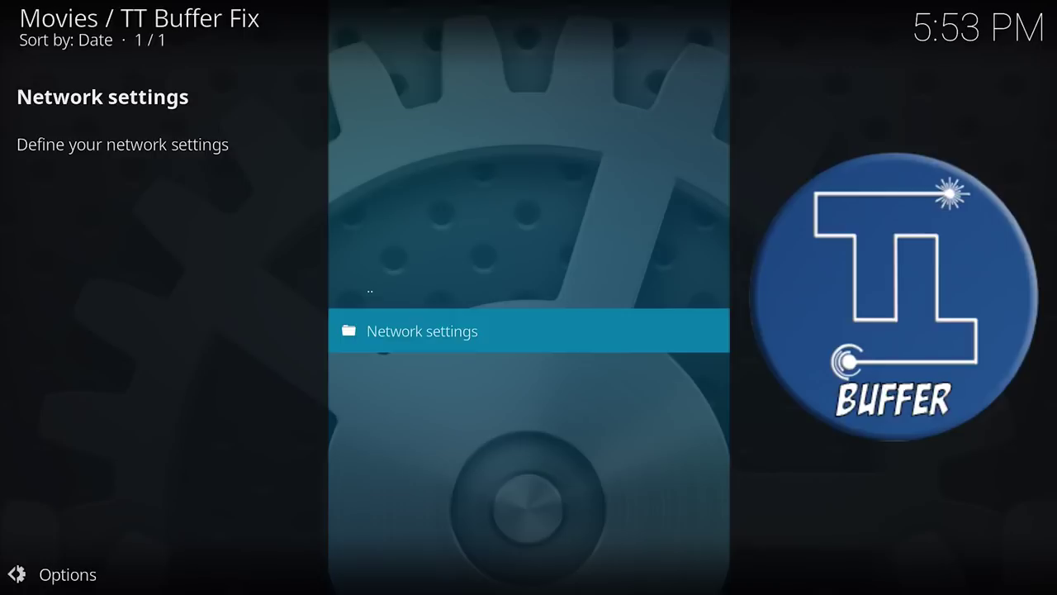
key(Return)
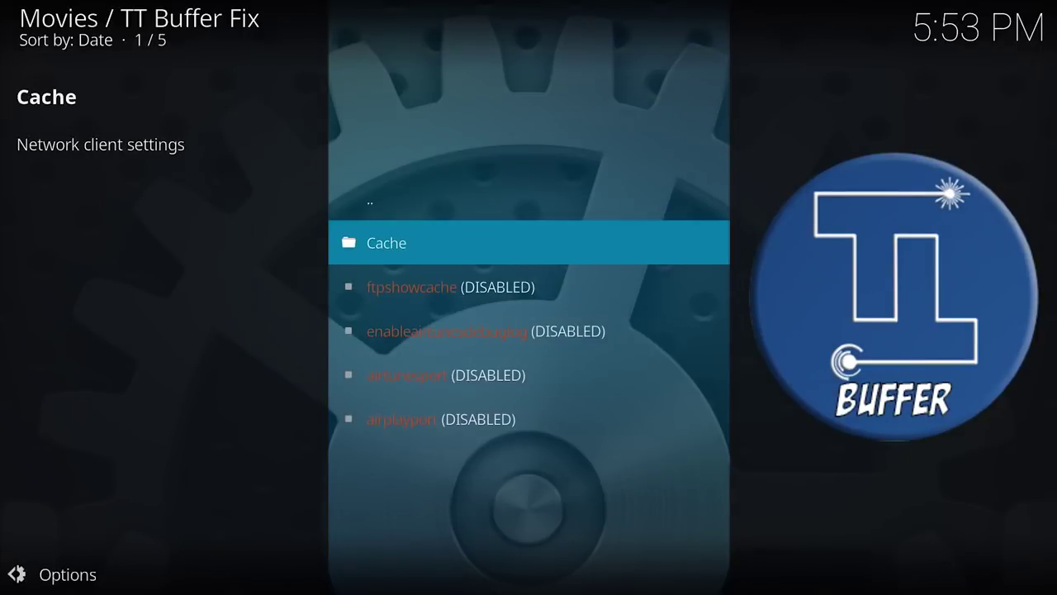
key(Return)
- Set the memorysize cache value to 768955733
key(Down)
key(Down)
key(Down)
key(Down)
key(Down)
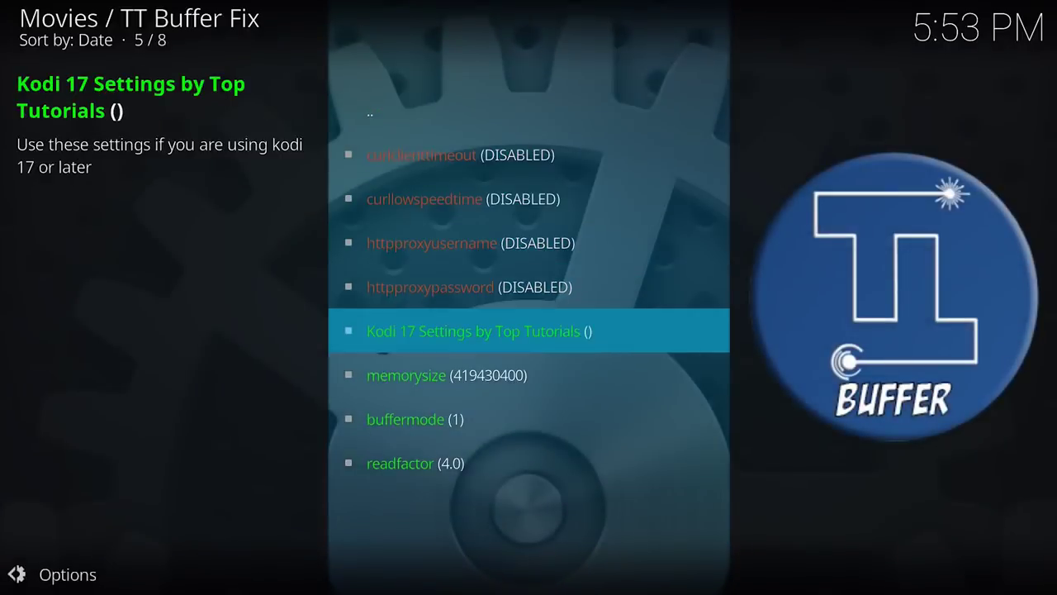
key(Down)
key(Down)
key(Down)
key(Up)
key(Down)
key(Up)
key(Up)
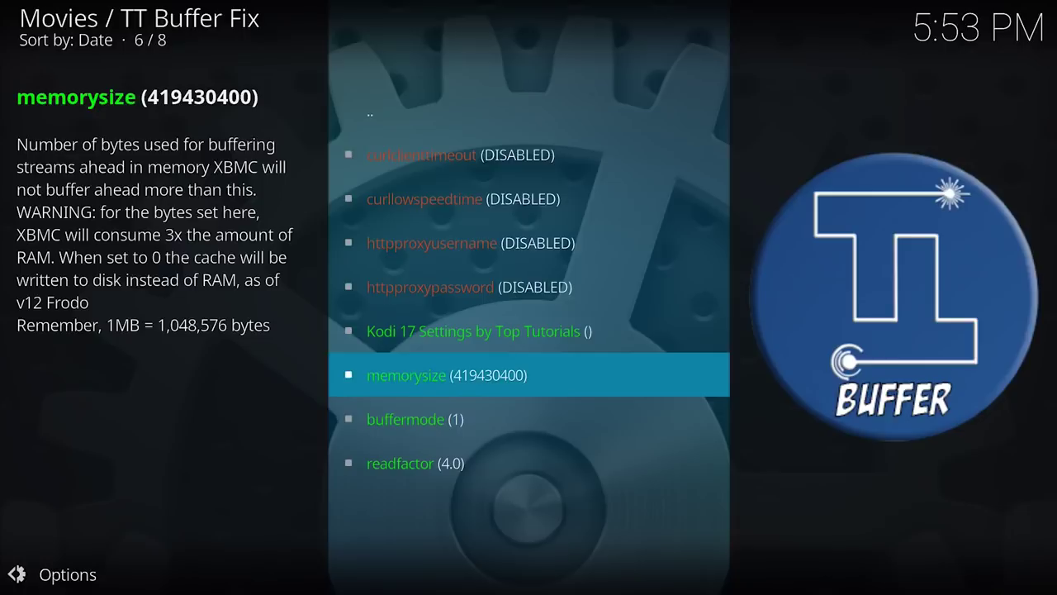
key(Return)
key(BackSpace)
key(BackSpace)
key(BackSpace)
key(BackSpace)
key(BackSpace)
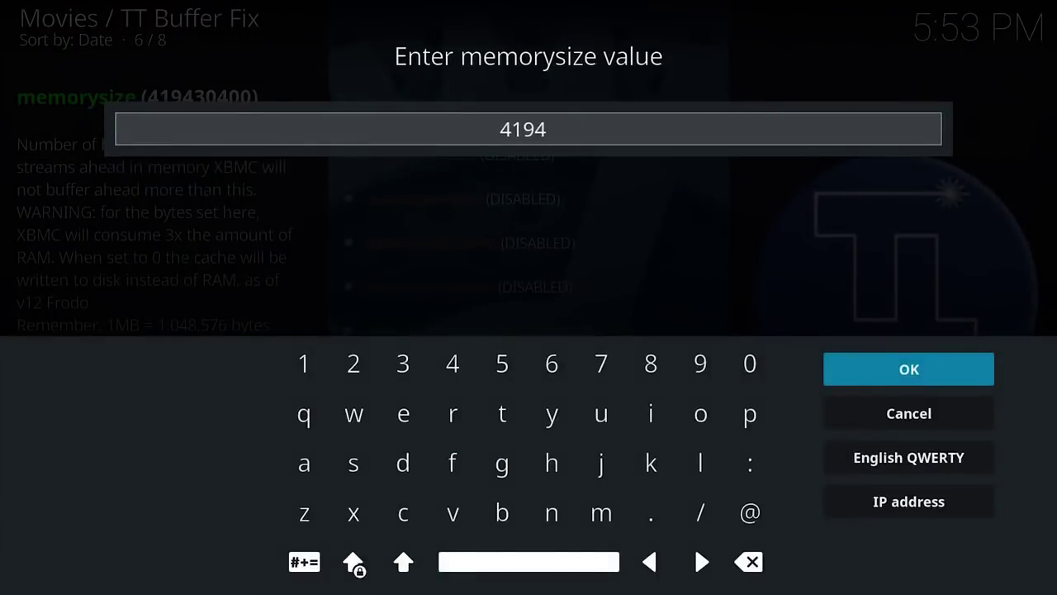
key(BackSpace)
key(BackSpace)
key(BackSpace)
key(BackSpace)
text(768955)
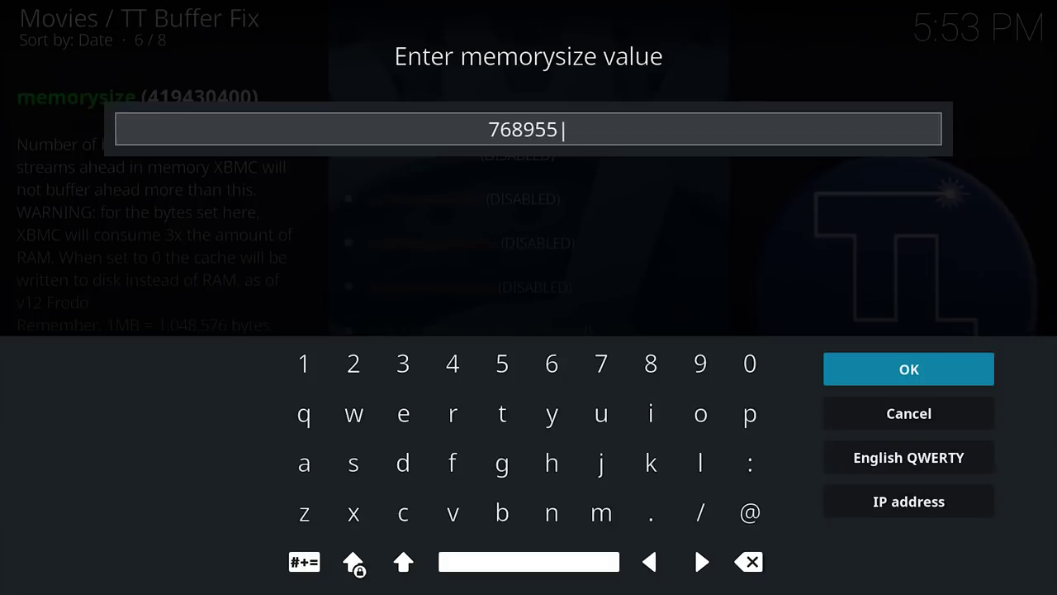
text(733)
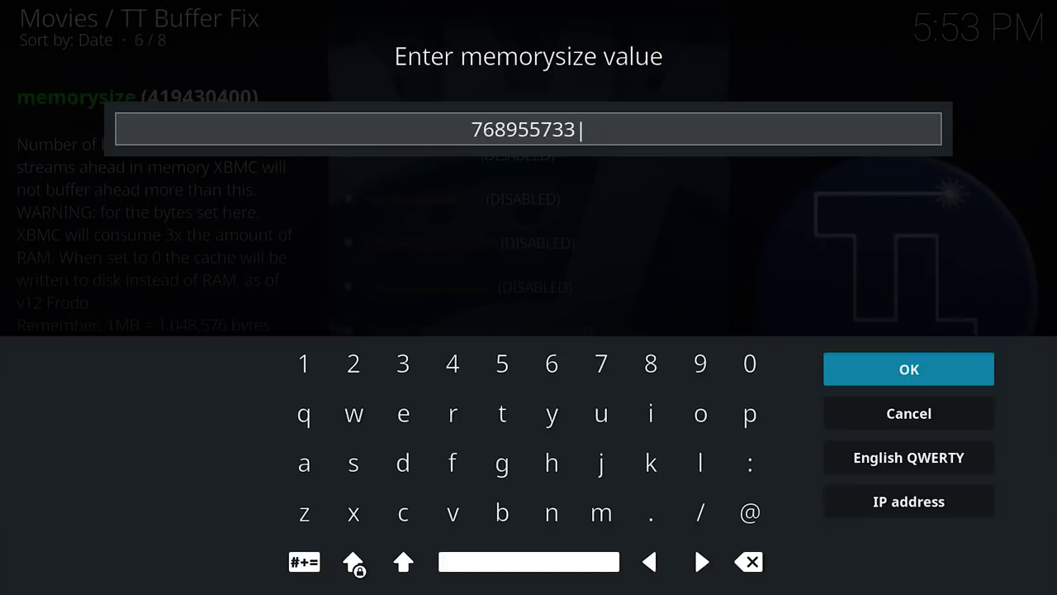
key(Return)
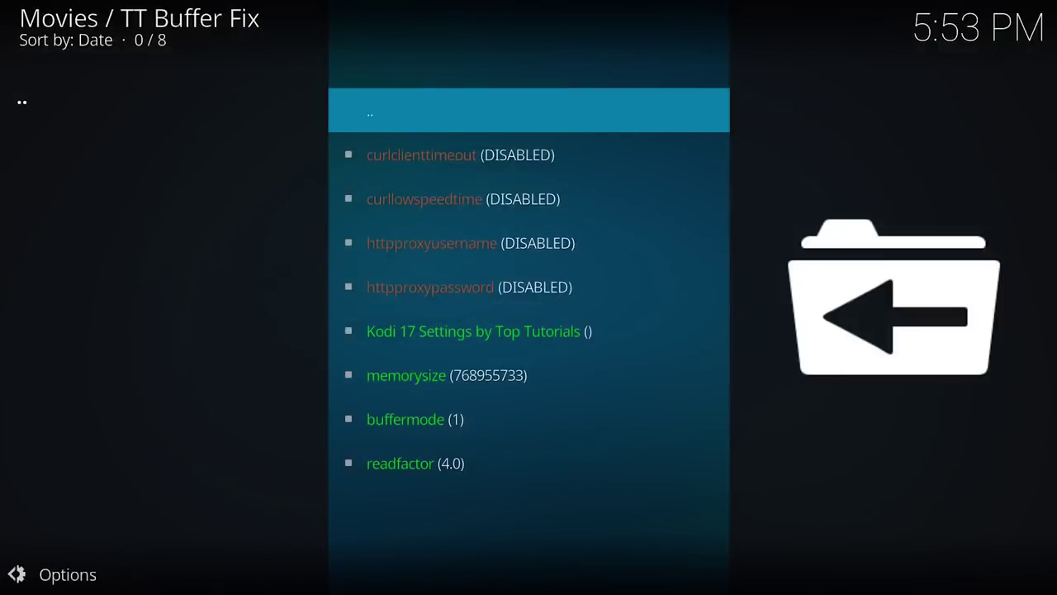
- Check the memorysize entry and its description in the cache settings list
key(Down)
key(Down)
key(Down)
key(Down)
key(Down)
key(Down)
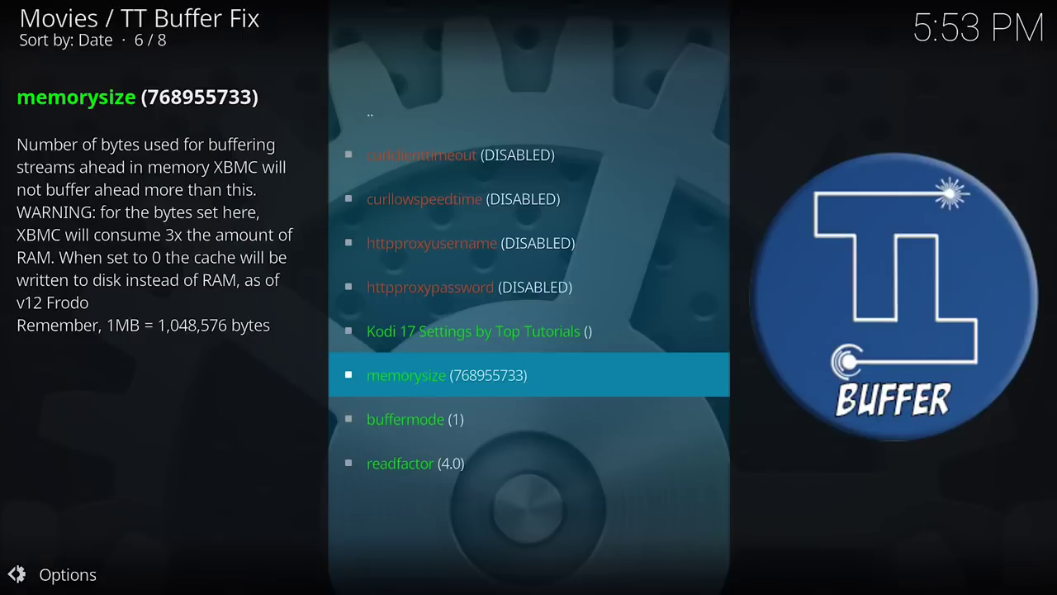
- Go back up to TT Buffer Fix's main list and write the updated memorysize to the XML file in the userdata directory
key(Up)
key(Up)
key(Up)
key(Up)
key(Up)
key(Up)
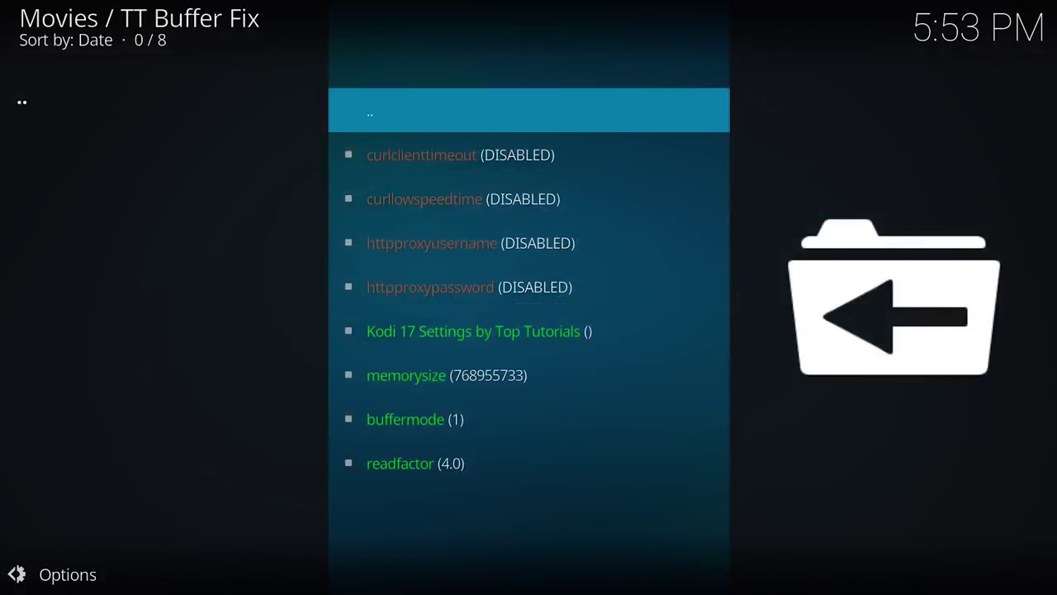
key(Return)
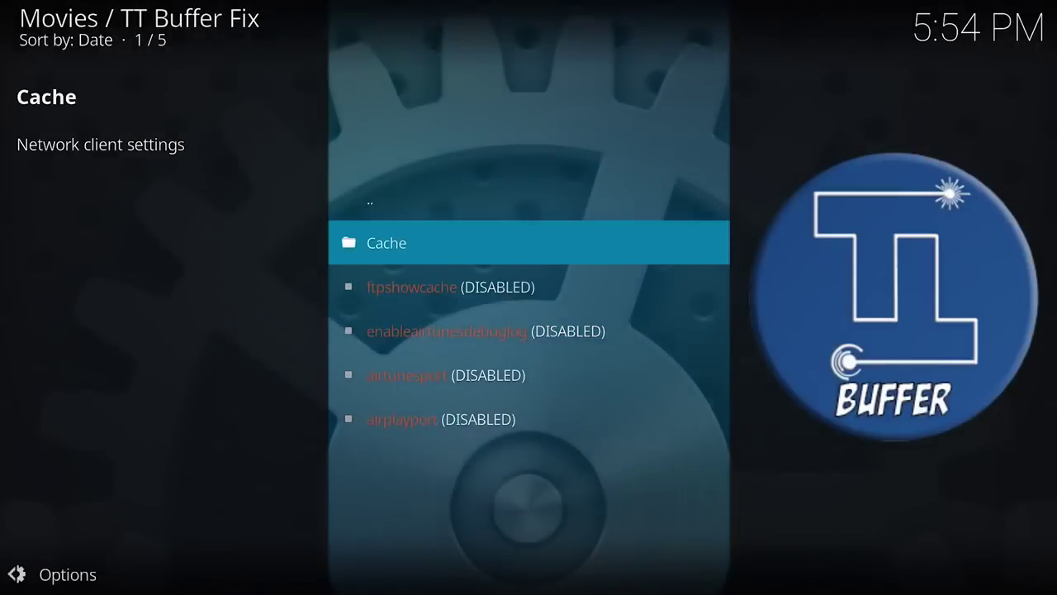
key(Up)
key(Return)
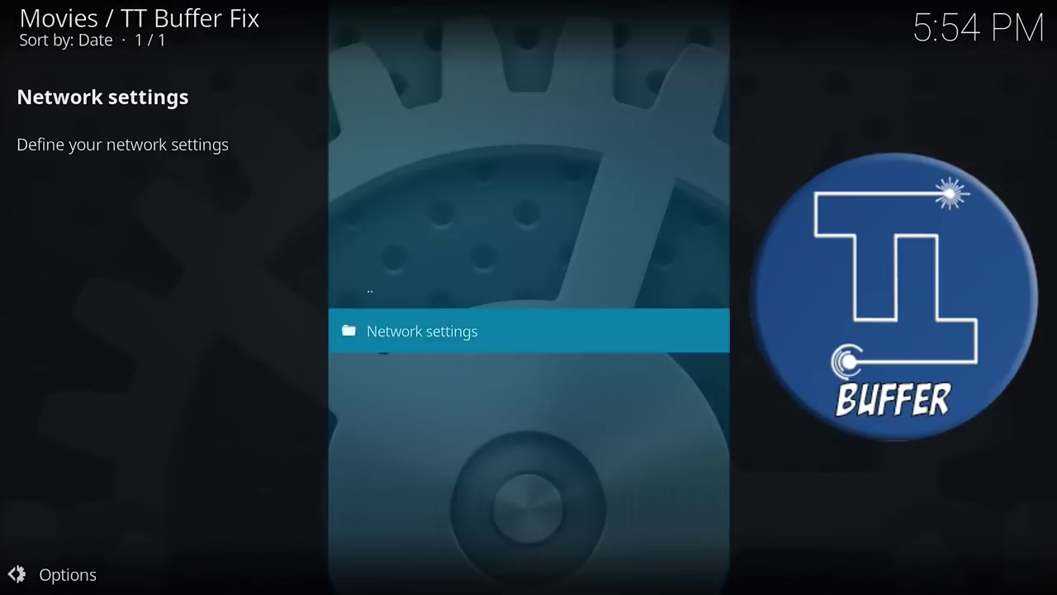
key(Up)
key(Return)
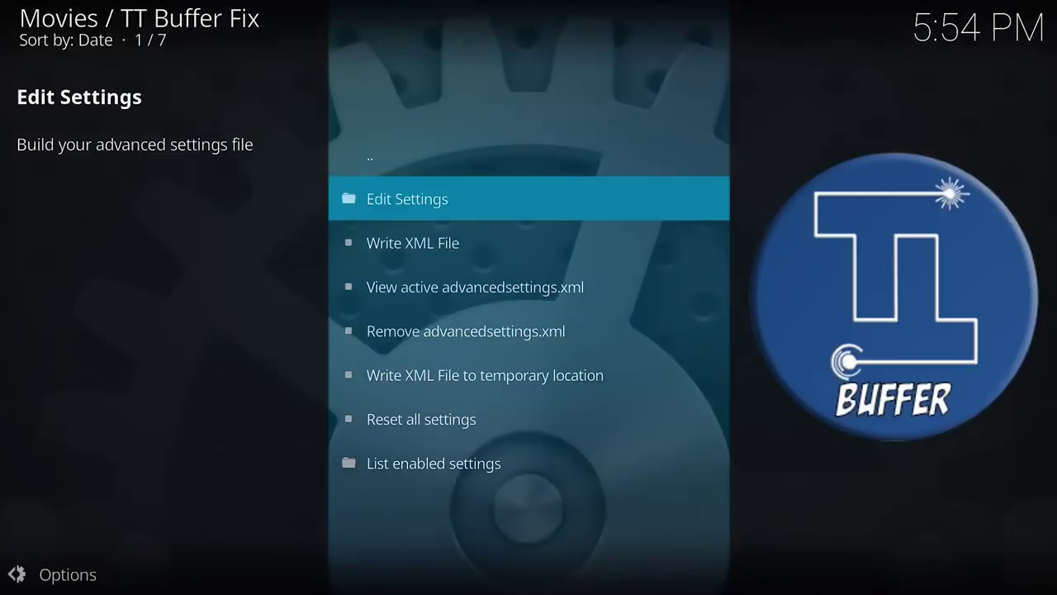
key(Down)
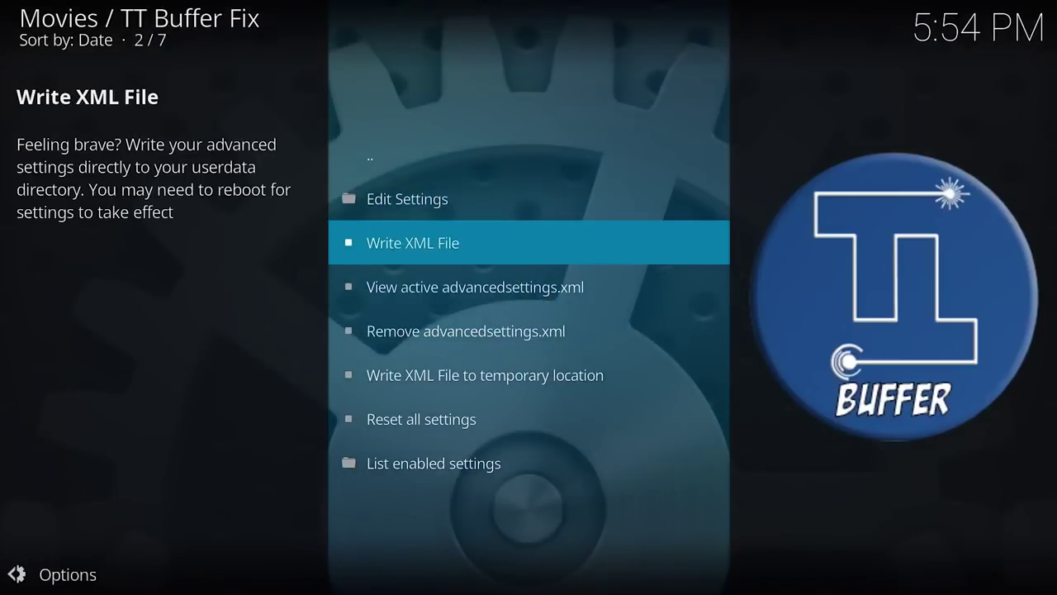
key(Return)
- View the active advancedsettings.xml to check the new memorysize, then close it and leave the add-on
key(Down)
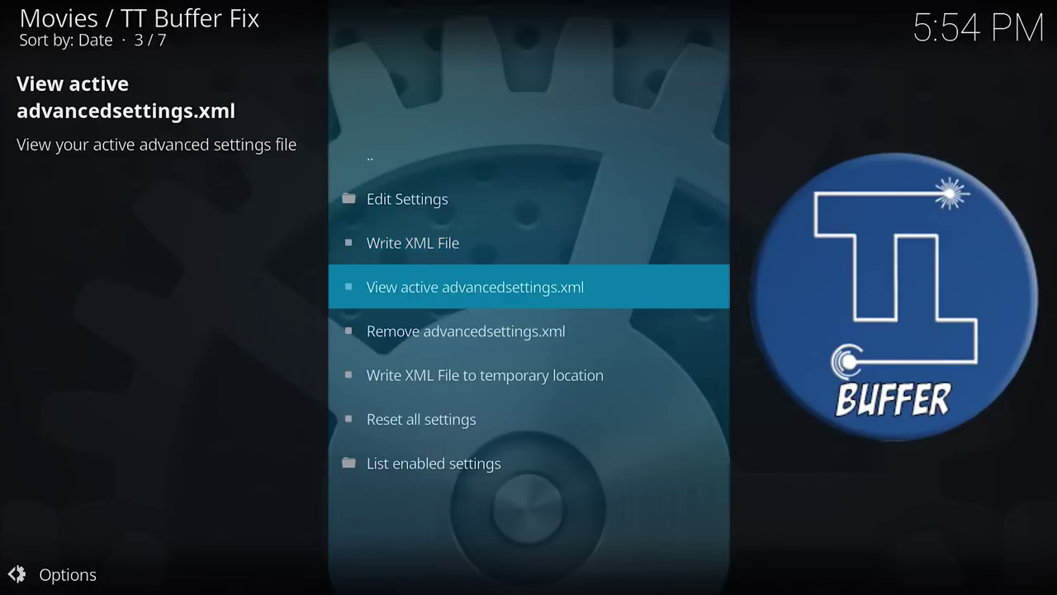
key(Return)
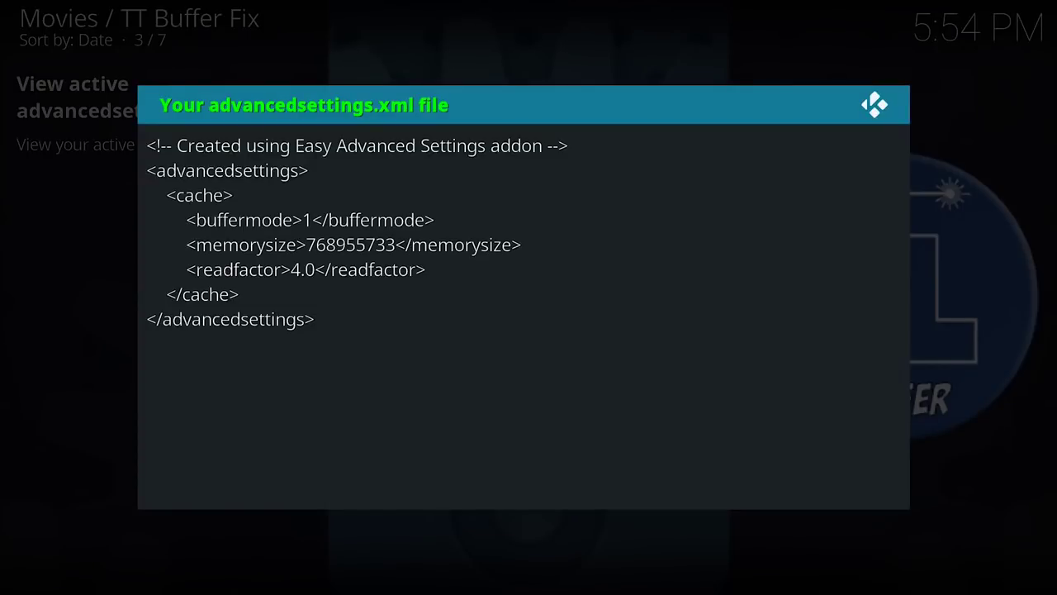
key(Escape)
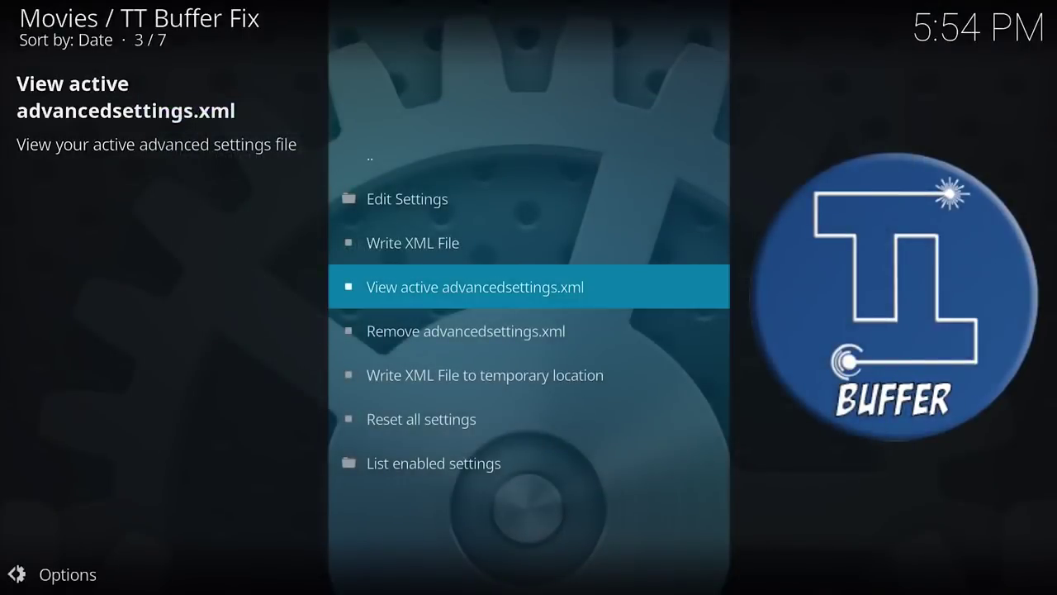
key(Escape)
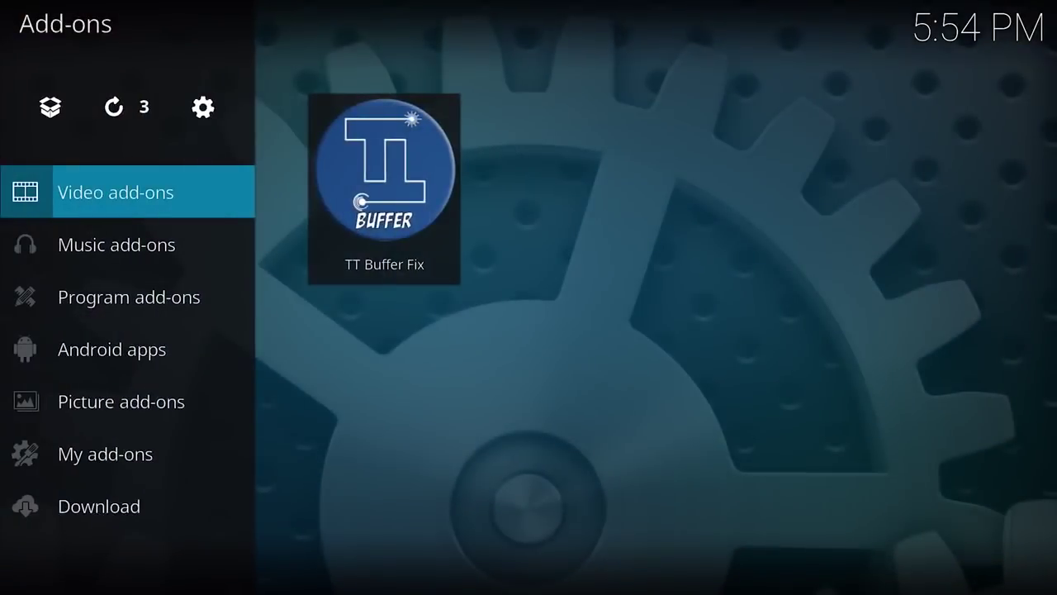